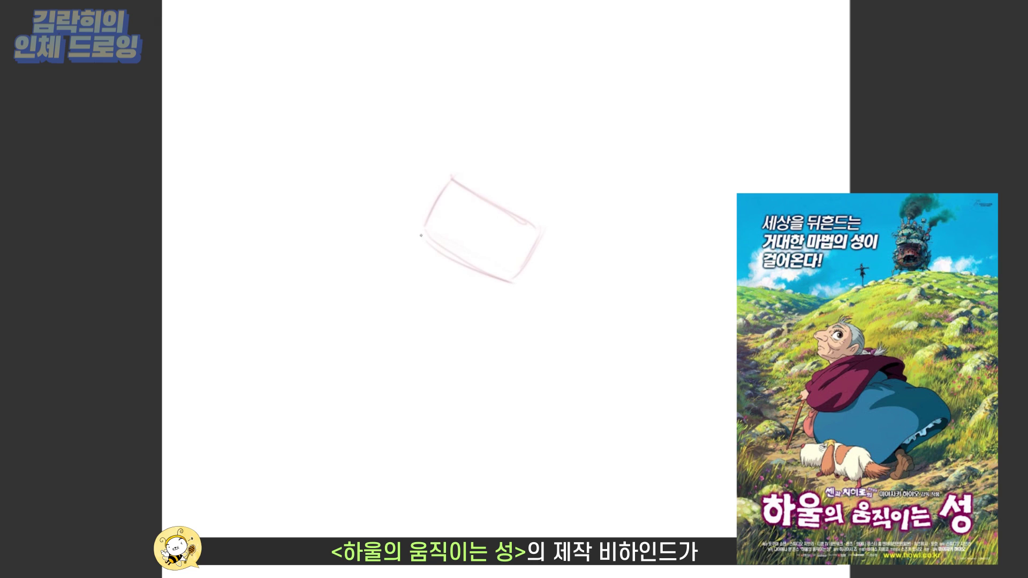
Step: Sketch the slanted pink box with a dividing line, inner circle and end panel
left_click_drag(492, 209, 460, 253)
left_click_drag(485, 213, 463, 252)
left_click_drag(439, 193, 421, 225)
mouse_move(450, 175)
left_mouse_down()
mouse_move(420, 231)
mouse_move(509, 284)
left_mouse_up()
left_click_drag(538, 228, 562, 246)
left_click_drag(434, 247, 511, 283)
left_click_drag(562, 246, 544, 292)
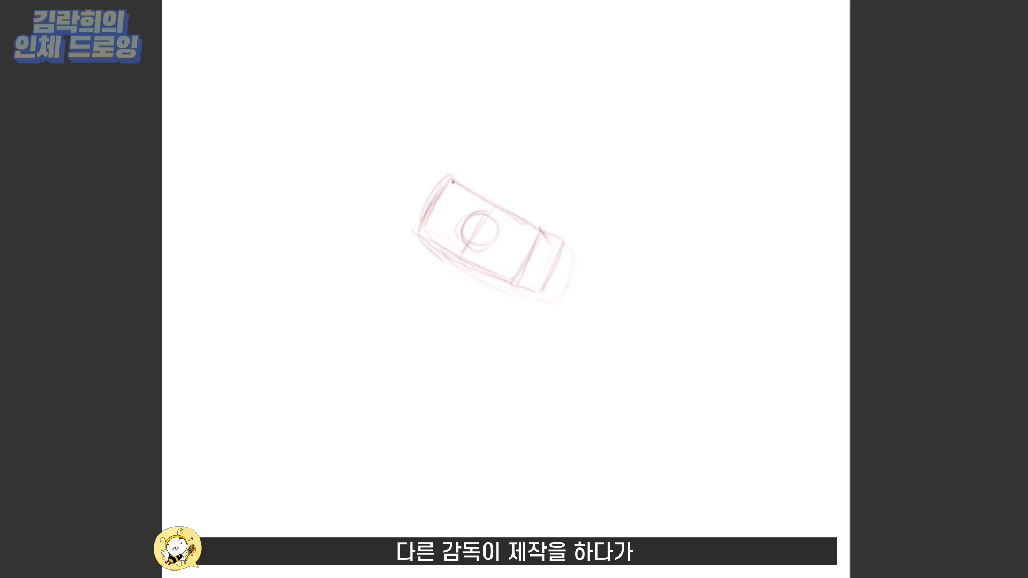
left_click_drag(443, 179, 562, 235)
mouse_move(567, 237)
left_mouse_down()
mouse_move(556, 266)
mouse_move(599, 271)
mouse_move(546, 268)
left_mouse_up()
mouse_move(536, 292)
left_mouse_down()
mouse_move(572, 244)
mouse_move(535, 292)
left_mouse_up()
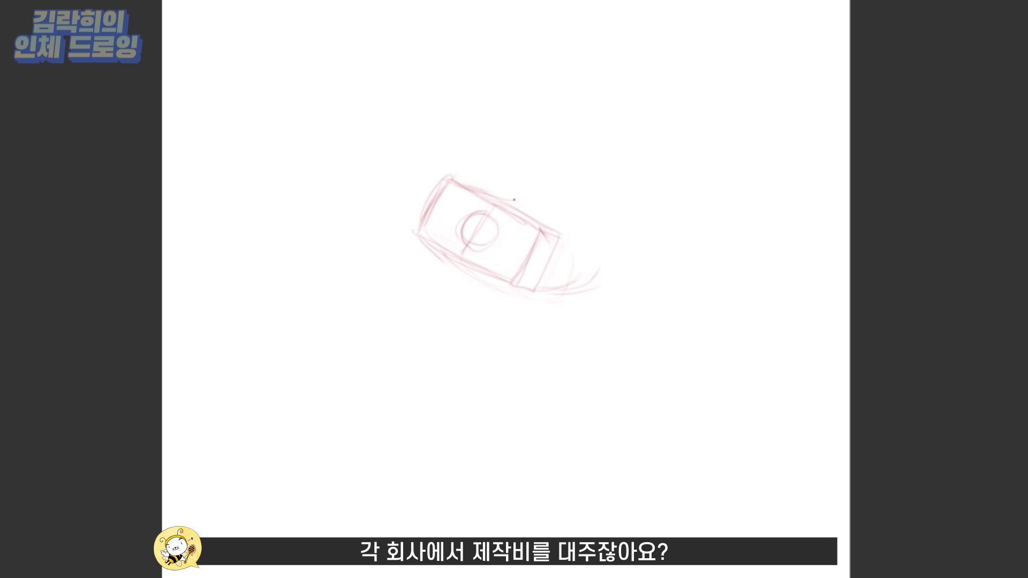
Step: Extend the box's right end, draw its end face and add arcs inside the left part
mouse_move(514, 199)
left_mouse_down()
mouse_move(562, 219)
mouse_move(579, 252)
mouse_move(562, 286)
left_mouse_up()
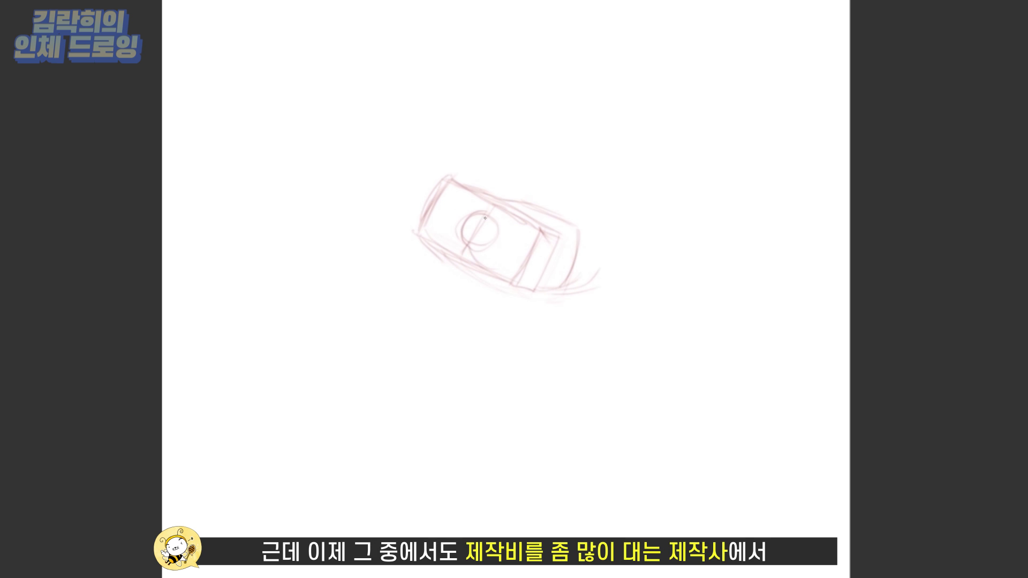
left_click_drag(484, 218, 531, 199)
left_click_drag(577, 231, 552, 289)
left_click_drag(514, 201, 592, 228)
mouse_move(546, 204)
left_mouse_down()
mouse_move(594, 236)
mouse_move(569, 289)
left_mouse_up()
mouse_move(597, 236)
left_mouse_down()
mouse_move(590, 281)
mouse_move(600, 236)
left_mouse_up()
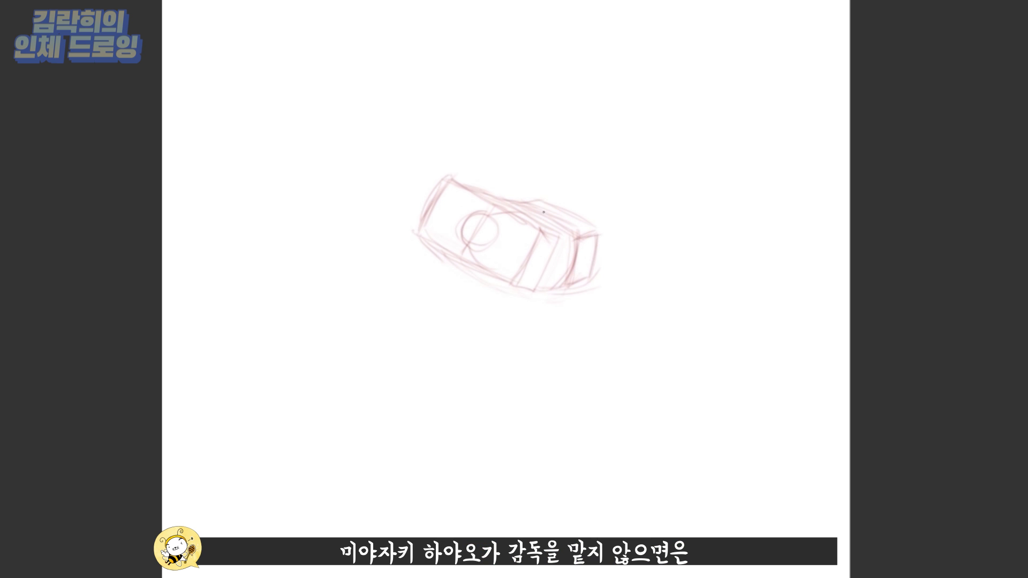
mouse_move(544, 212)
left_mouse_down()
mouse_move(598, 233)
mouse_move(593, 282)
left_mouse_up()
left_click_drag(575, 265, 569, 292)
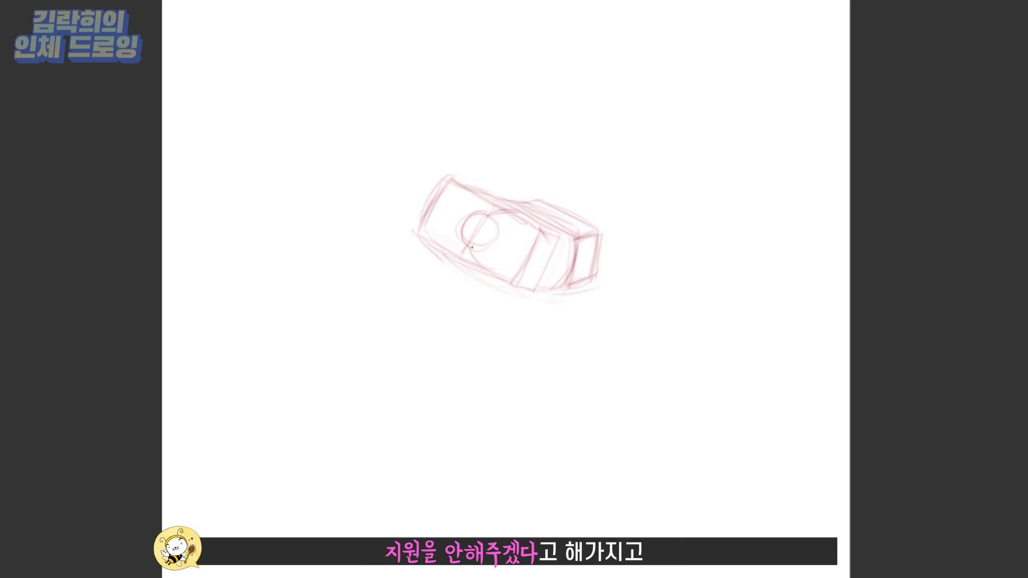
left_click_drag(464, 198, 448, 244)
left_click_drag(456, 202, 443, 240)
Step: Erase stray lines on the box's right side and top, then add a new vertical line
key("e")
left_click_drag(543, 293, 470, 163)
key("b")
mouse_move(542, 227)
left_mouse_down()
mouse_move(536, 284)
mouse_move(492, 200)
mouse_move(444, 181)
mouse_move(555, 226)
left_mouse_up()
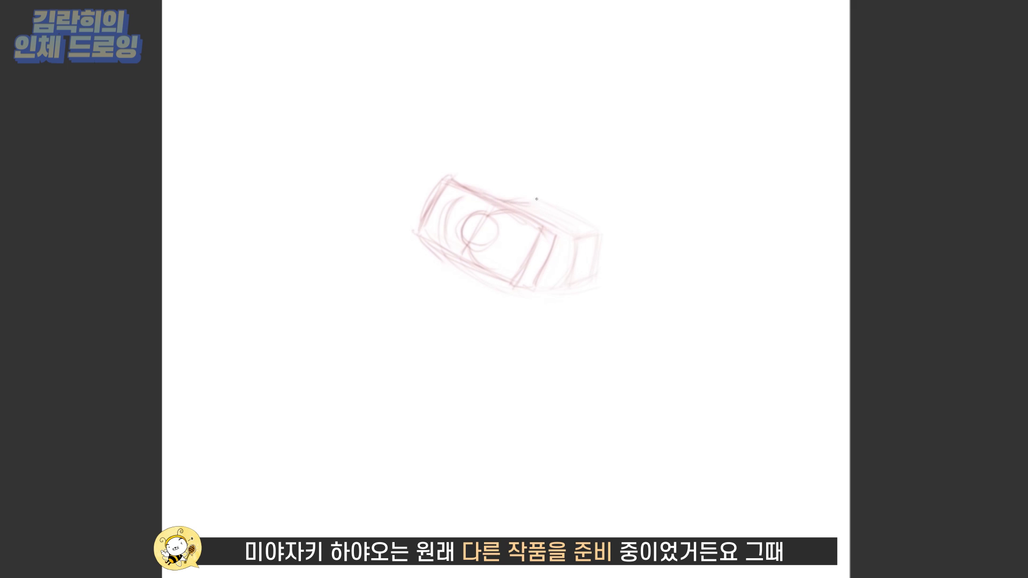
Step: Darken the box's top, right-end, front and bottom edges and add small joint circles
left_click_drag(516, 196, 583, 223)
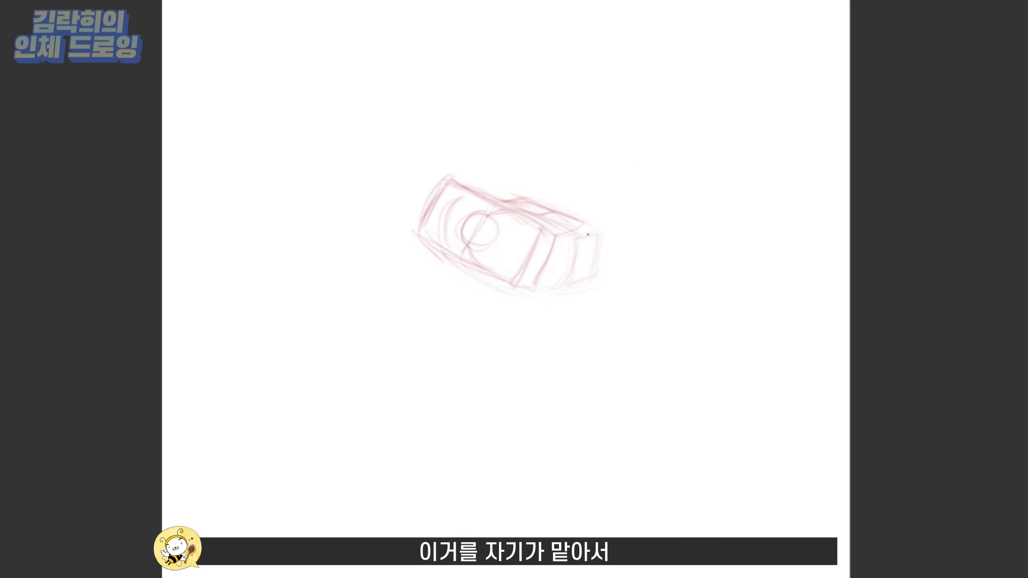
left_click_drag(588, 224, 580, 268)
mouse_move(508, 202)
left_mouse_down()
mouse_move(565, 231)
mouse_move(563, 277)
left_mouse_up()
left_click_drag(587, 222, 583, 255)
mouse_move(540, 288)
left_mouse_down()
mouse_move(579, 274)
mouse_move(541, 289)
left_mouse_up()
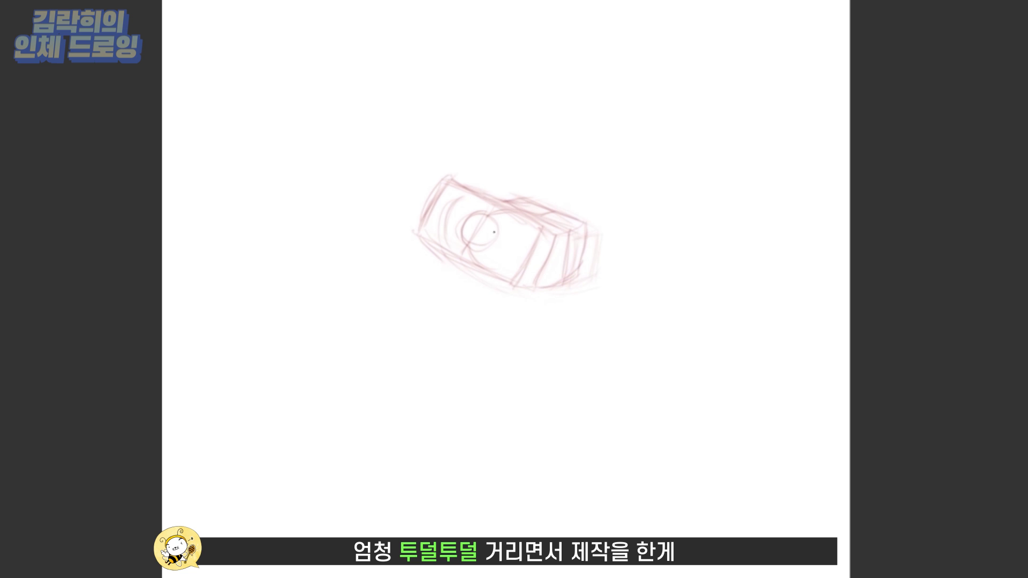
left_click_drag(503, 219, 485, 256)
left_click_drag(546, 230, 524, 290)
left_click_drag(467, 266, 524, 285)
left_click_drag(546, 229, 518, 290)
left_click_drag(553, 251, 549, 268)
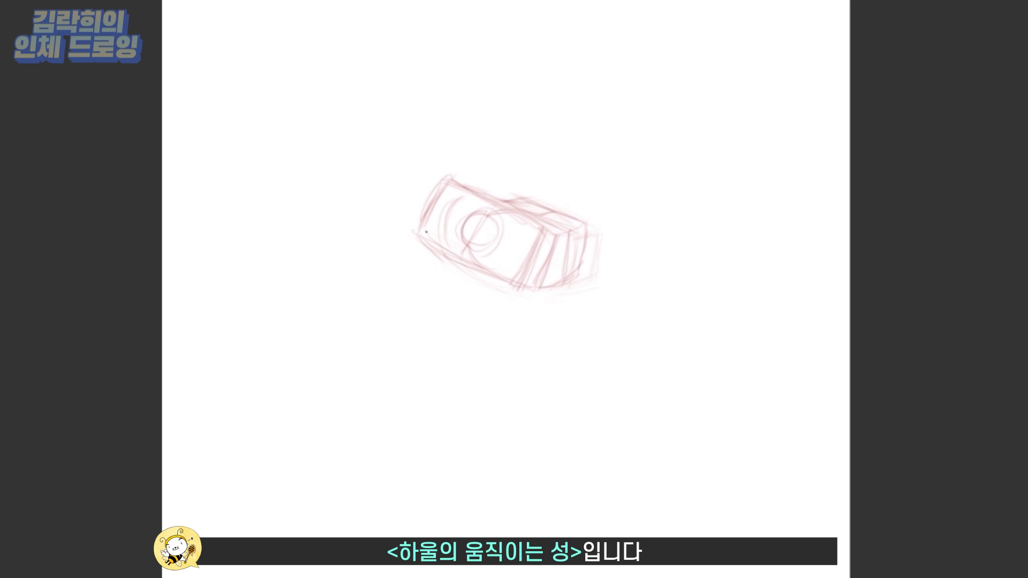
left_click_drag(426, 231, 429, 224)
left_click_drag(523, 270, 521, 281)
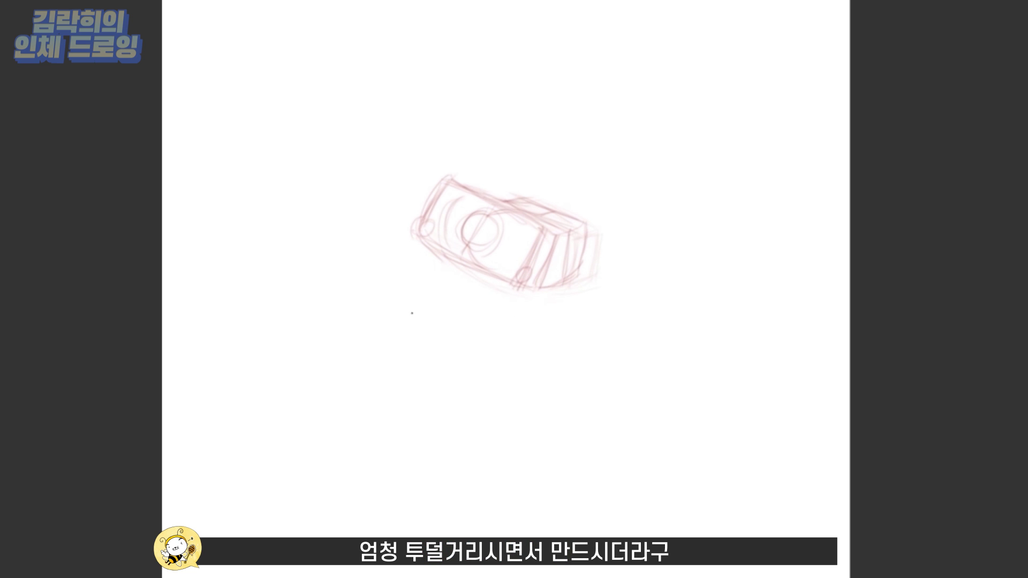
Step: Draw limb lines to small loops below the box and sweep arcs to its left
left_click_drag(421, 239, 395, 302)
left_click_drag(394, 305, 384, 315)
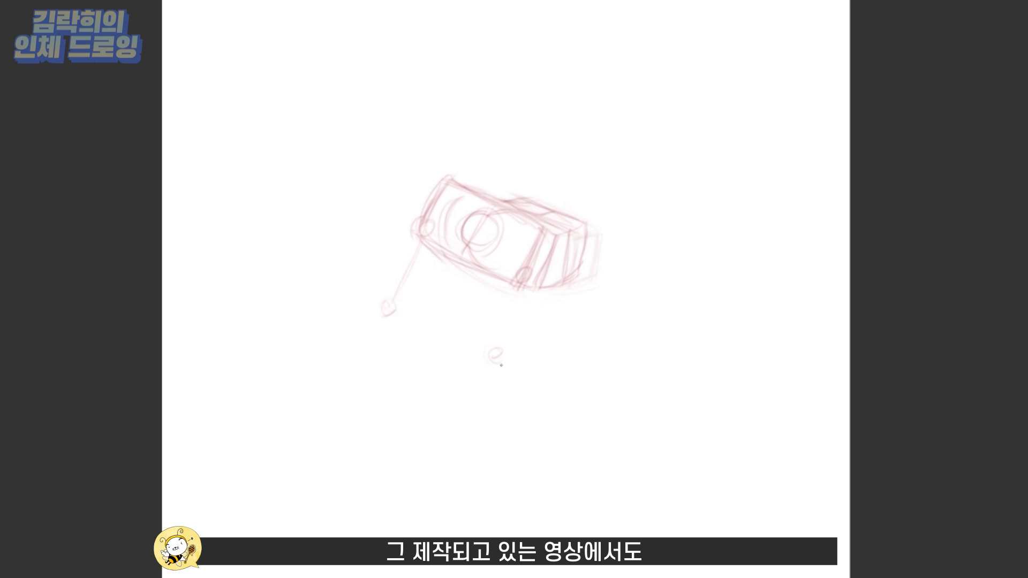
left_click_drag(502, 365, 491, 360)
left_click_drag(522, 285, 504, 352)
mouse_move(368, 258)
left_mouse_down()
mouse_move(408, 222)
mouse_move(400, 303)
mouse_move(420, 212)
left_mouse_up()
mouse_move(352, 241)
left_mouse_down()
mouse_move(409, 209)
mouse_move(421, 262)
left_mouse_up()
Step: Sketch and refine a wedge-shaped second block below-left of the box
left_click_drag(370, 258, 450, 318)
left_click_drag(452, 246, 412, 316)
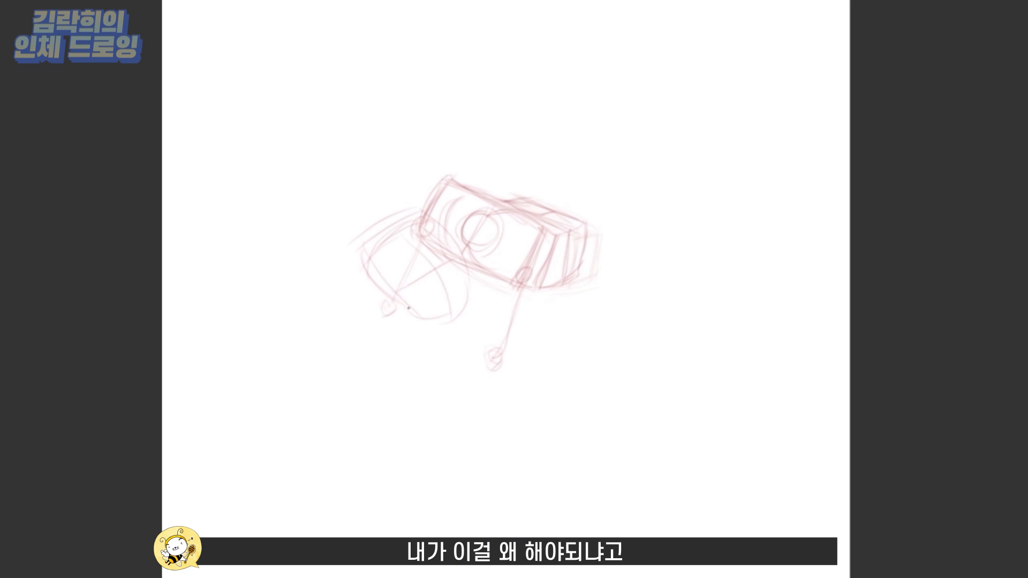
left_click_drag(472, 273, 482, 324)
mouse_move(410, 310)
left_mouse_down()
mouse_move(428, 348)
mouse_move(372, 257)
left_mouse_up()
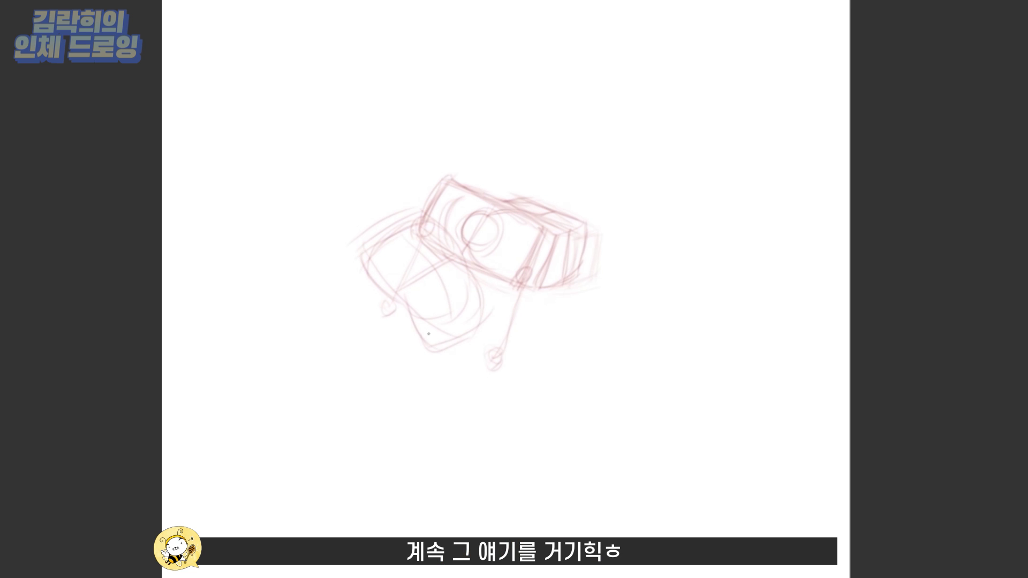
left_click_drag(429, 335, 481, 300)
left_click_drag(423, 331, 449, 372)
left_click_drag(471, 329, 437, 372)
left_click_drag(431, 332, 478, 297)
left_click_drag(494, 292, 486, 373)
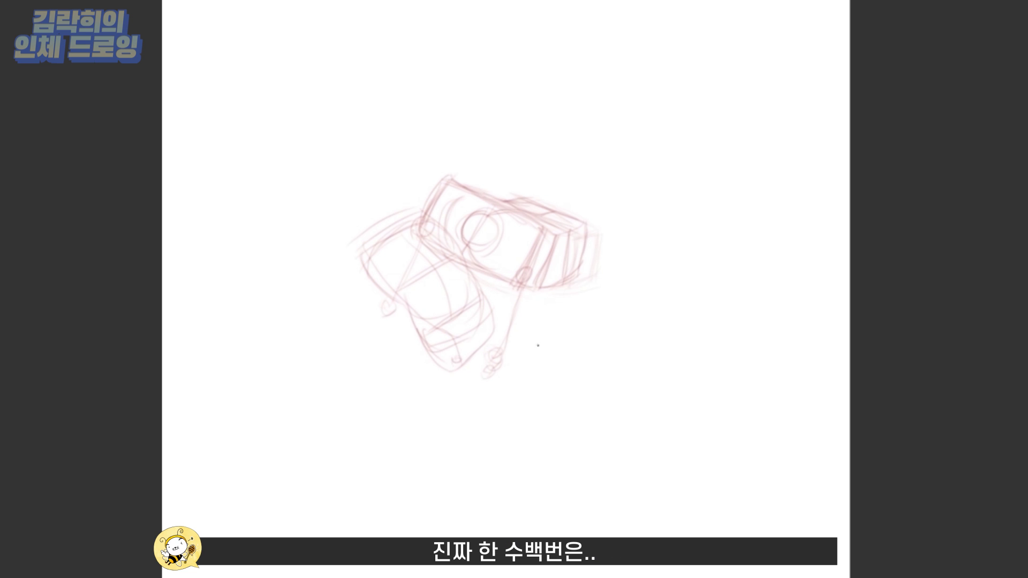
Step: Outline the lower box's edges and add construction lines inside it
mouse_move(426, 223)
left_mouse_down()
mouse_move(369, 256)
mouse_move(427, 222)
mouse_move(385, 303)
left_mouse_up()
left_click_drag(432, 272, 429, 317)
left_click_drag(410, 305, 456, 269)
left_click_drag(425, 232, 461, 256)
left_click_drag(461, 260, 459, 284)
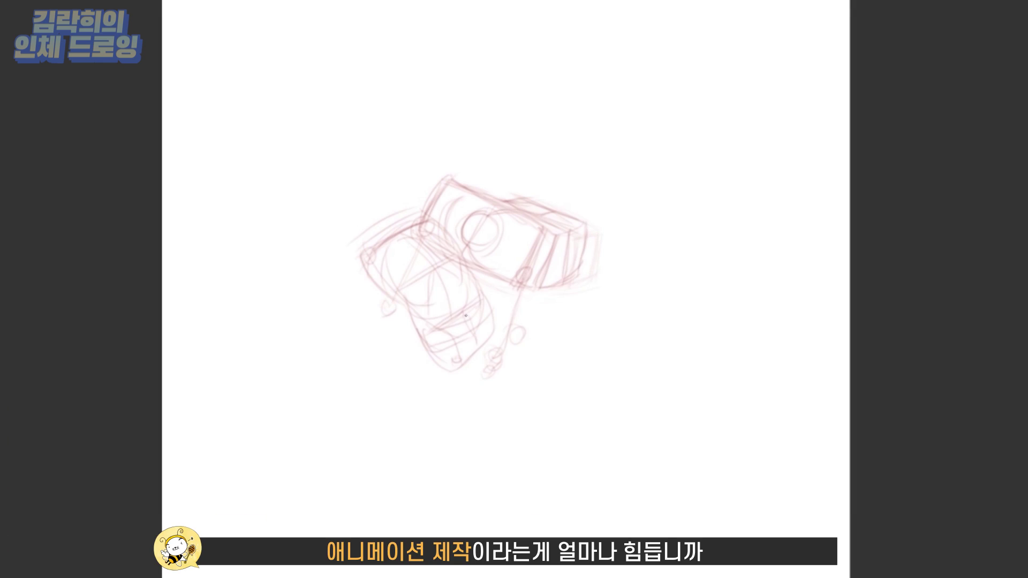
mouse_move(444, 308)
left_mouse_down()
mouse_move(483, 347)
mouse_move(429, 372)
left_mouse_up()
mouse_move(492, 300)
left_mouse_down()
mouse_move(482, 320)
mouse_move(491, 343)
mouse_move(509, 343)
mouse_move(536, 437)
mouse_move(528, 443)
left_mouse_up()
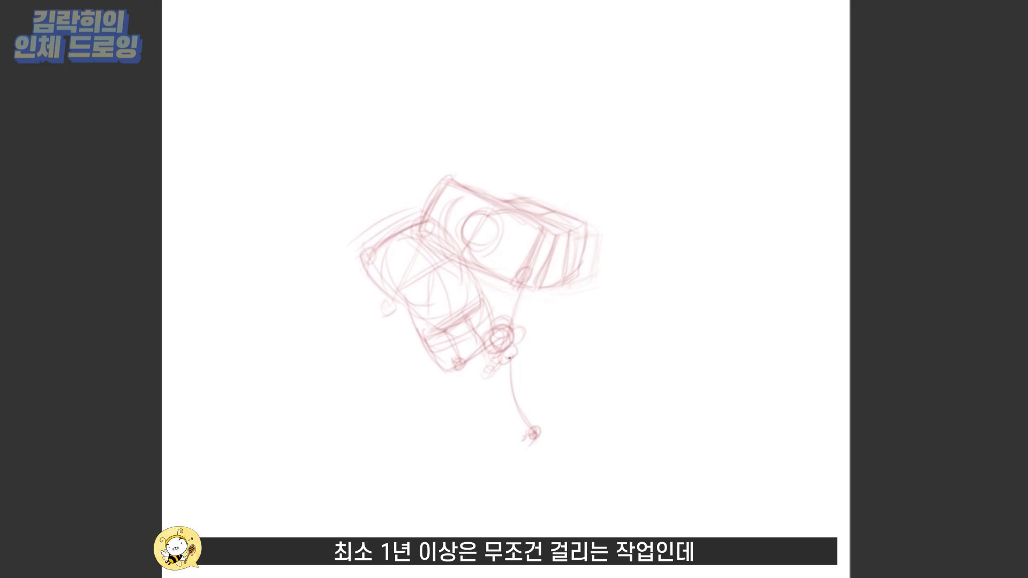
Step: Reinforce the upper edges of the left box and the upper box's right side
mouse_move(384, 243)
left_mouse_down()
mouse_move(428, 310)
mouse_move(458, 268)
left_mouse_up()
left_click_drag(463, 227, 434, 287)
mouse_move(402, 230)
left_mouse_down()
mouse_move(493, 197)
mouse_move(527, 252)
left_mouse_up()
left_click_drag(544, 214, 522, 258)
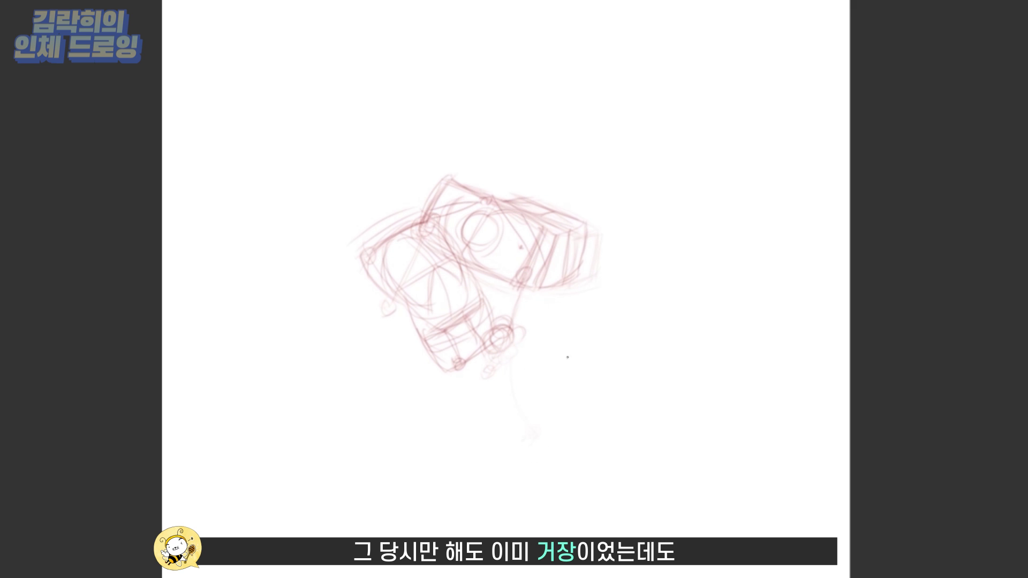
Step: Draw a leg from the lower box ending in a foot, undoing the misplaced strokes
left_click_drag(516, 364, 552, 447)
key("ctrl+z")
left_click_drag(514, 358, 559, 442)
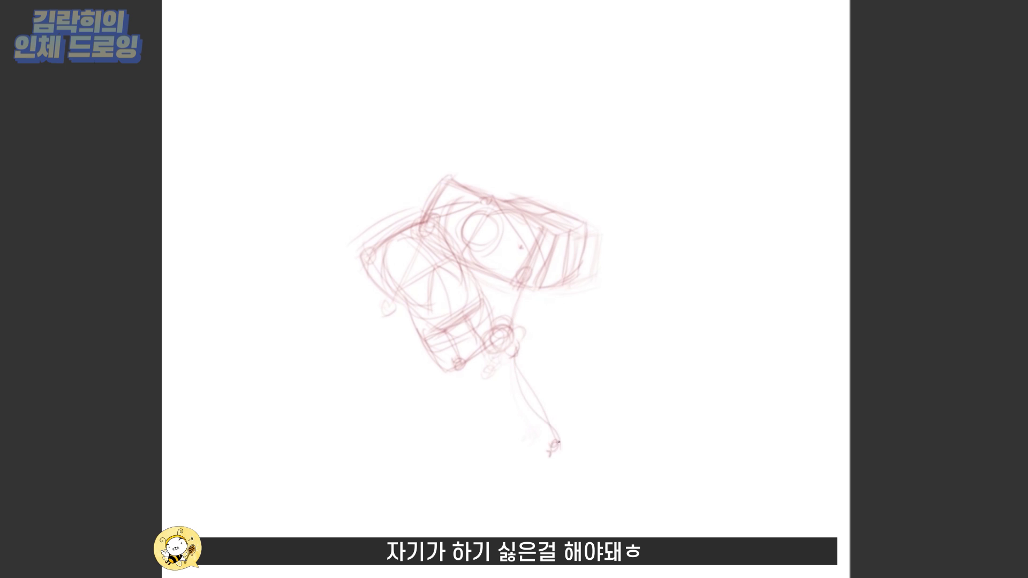
key("ctrl+z")
mouse_move(515, 360)
left_mouse_down()
mouse_move(562, 471)
mouse_move(585, 476)
left_mouse_up()
Step: Add shoulder joints, a limb ending in a small hand, and darken the leg and foot
mouse_move(514, 313)
left_mouse_down()
mouse_move(490, 338)
mouse_move(512, 321)
mouse_move(632, 364)
mouse_move(533, 324)
mouse_move(631, 362)
left_mouse_up()
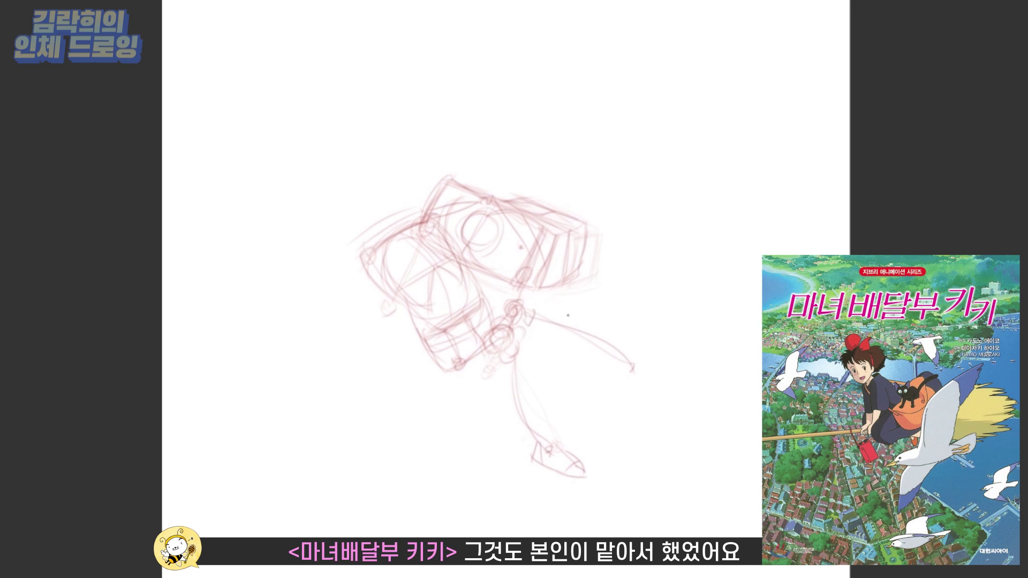
mouse_move(628, 358)
left_mouse_down()
mouse_move(640, 369)
mouse_move(664, 364)
mouse_move(664, 387)
mouse_move(676, 383)
left_mouse_up()
left_click_drag(386, 249, 370, 270)
left_click_drag(428, 337, 455, 365)
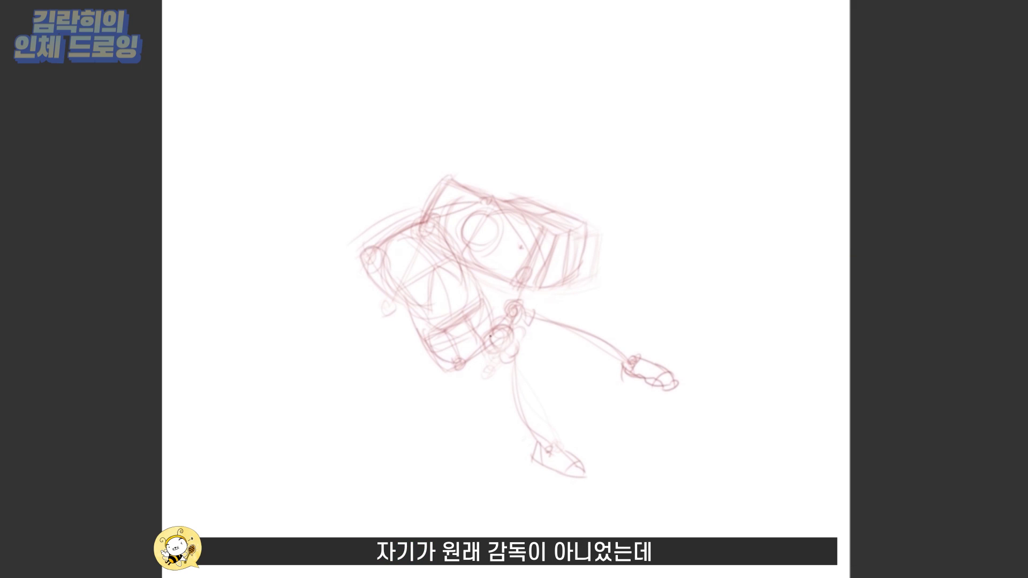
left_click_drag(514, 321, 535, 436)
mouse_move(568, 450)
left_mouse_down()
mouse_move(578, 474)
mouse_move(598, 472)
left_mouse_up()
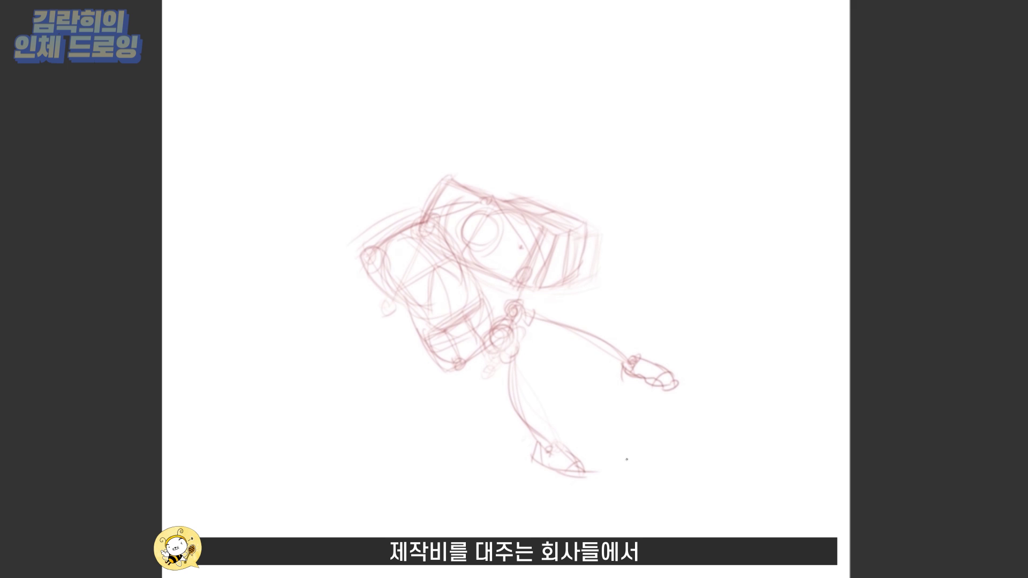
Step: Draw an arm reaching out to the left ending in a small hand
mouse_move(391, 266)
left_mouse_down()
mouse_move(376, 259)
mouse_move(315, 284)
left_mouse_up()
left_click_drag(364, 249, 376, 258)
mouse_move(286, 237)
left_mouse_down()
mouse_move(308, 288)
mouse_move(368, 255)
left_mouse_up()
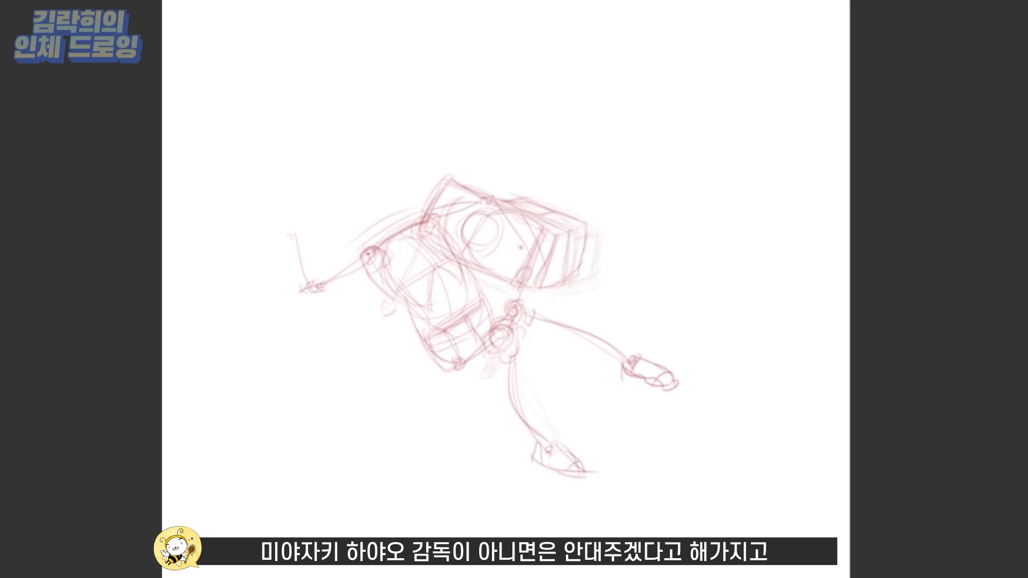
mouse_move(292, 235)
left_mouse_down()
mouse_move(306, 281)
mouse_move(298, 217)
mouse_move(281, 235)
mouse_move(286, 221)
left_mouse_up()
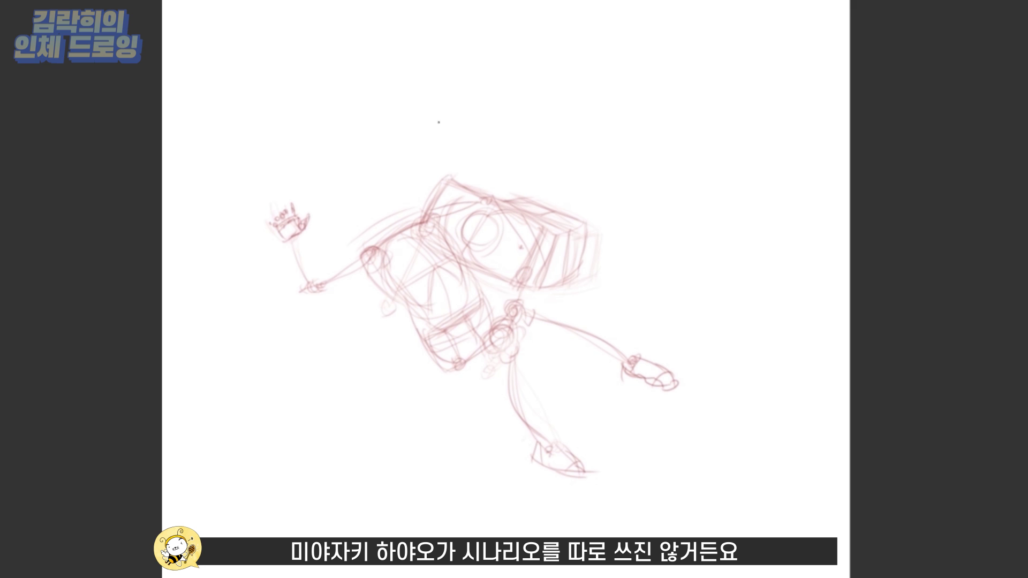
Step: Darken the shoulder, torso and hip strokes, then sketch a square head on a neck
mouse_move(407, 233)
left_mouse_down()
mouse_move(358, 250)
mouse_move(480, 211)
mouse_move(494, 195)
mouse_move(514, 220)
left_mouse_up()
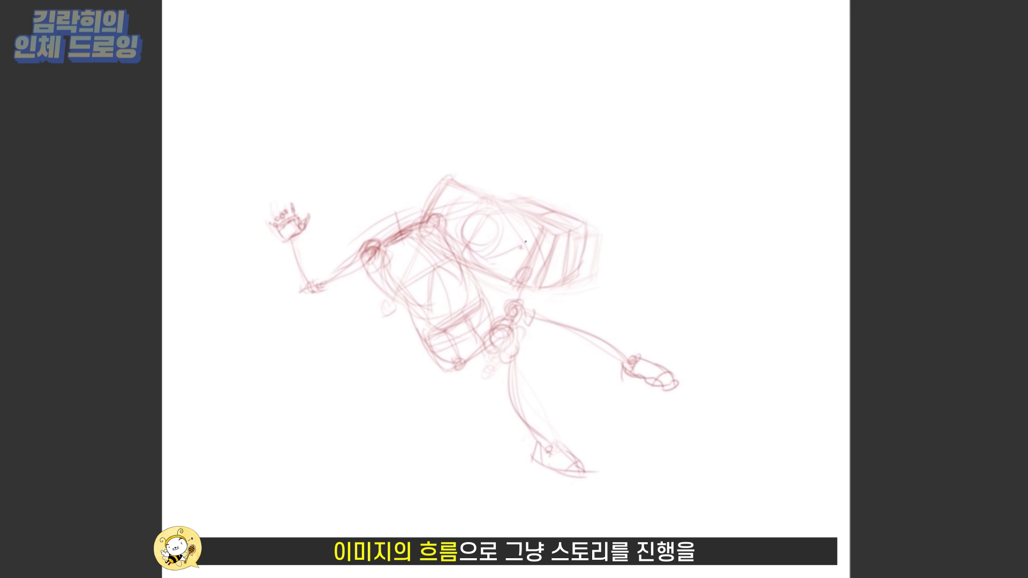
left_click_drag(402, 308, 428, 292)
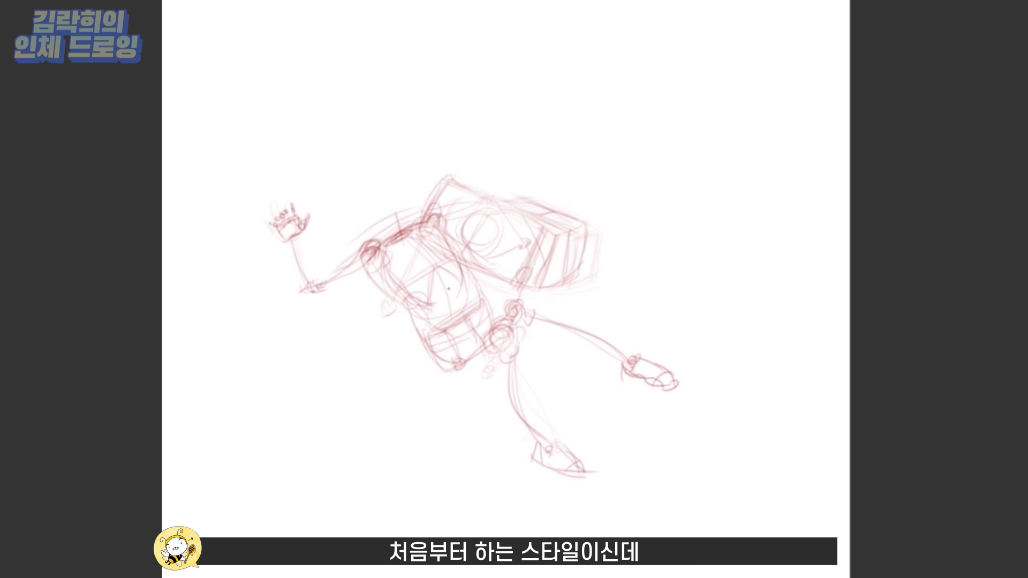
left_click_drag(429, 338, 466, 271)
mouse_move(417, 309)
left_mouse_down()
mouse_move(427, 284)
mouse_move(436, 307)
mouse_move(406, 325)
left_mouse_up()
mouse_move(491, 358)
left_mouse_down()
mouse_move(503, 348)
mouse_move(475, 364)
mouse_move(488, 346)
left_mouse_up()
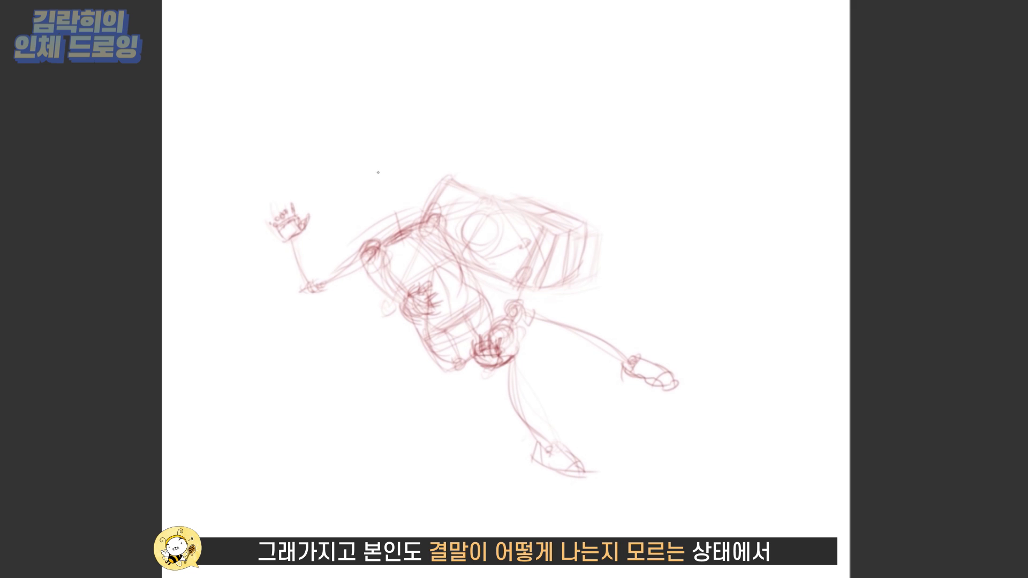
mouse_move(395, 209)
left_mouse_down()
mouse_move(397, 235)
mouse_move(371, 214)
mouse_move(361, 174)
mouse_move(404, 204)
left_mouse_up()
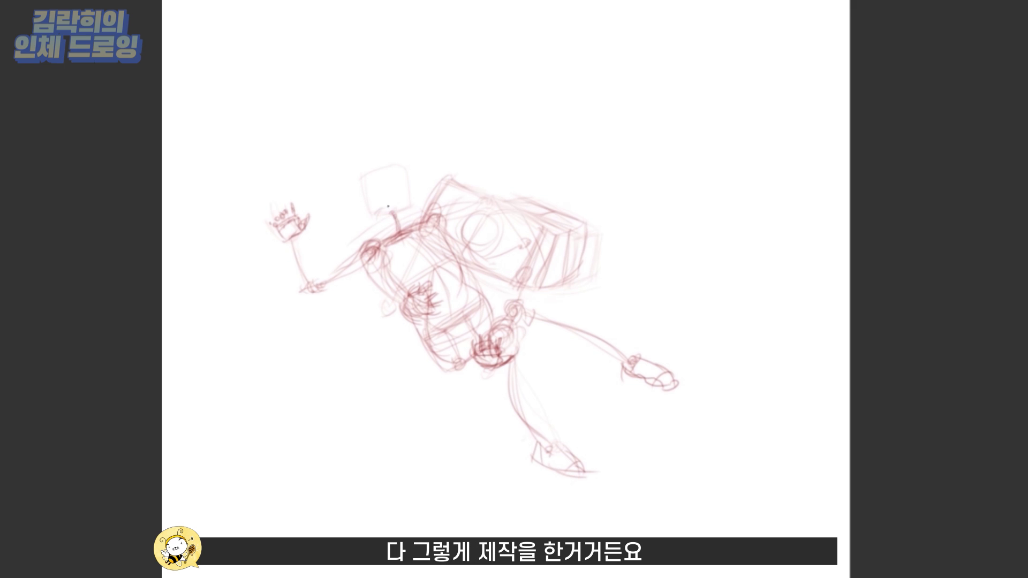
mouse_move(388, 207)
left_mouse_down()
mouse_move(371, 217)
mouse_move(405, 209)
mouse_move(358, 180)
mouse_move(408, 205)
mouse_move(407, 187)
mouse_move(407, 198)
mouse_move(368, 219)
mouse_move(404, 202)
mouse_move(381, 218)
left_mouse_up()
Step: Darken the head edges, fade the head, neck and arm strokes, and outline a rounded chest
left_click_drag(402, 173, 394, 209)
left_click_drag(359, 186, 373, 222)
mouse_move(368, 220)
left_mouse_down()
mouse_move(381, 214)
mouse_move(382, 225)
left_mouse_up()
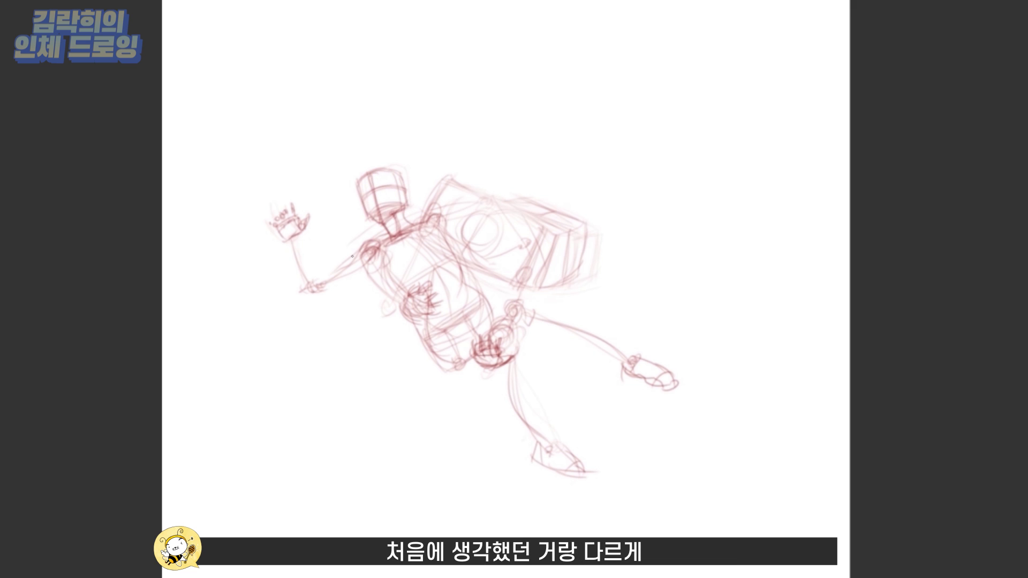
left_click_drag(369, 180, 401, 252)
left_click_drag(418, 214, 290, 230)
mouse_move(375, 300)
left_mouse_down()
mouse_move(397, 223)
mouse_move(382, 284)
left_mouse_up()
mouse_move(407, 228)
left_mouse_down()
mouse_move(458, 296)
mouse_move(434, 313)
left_mouse_up()
mouse_move(385, 232)
left_mouse_down()
mouse_move(324, 288)
mouse_move(294, 245)
mouse_move(276, 244)
mouse_move(297, 234)
mouse_move(284, 255)
left_mouse_up()
Step: Redraw the head box darker with a neck line and cross lines, plus hip curves
mouse_move(407, 229)
left_mouse_down()
mouse_move(391, 213)
mouse_move(405, 210)
left_mouse_up()
mouse_move(358, 182)
left_mouse_down()
mouse_move(408, 207)
mouse_move(375, 198)
left_mouse_up()
mouse_move(398, 188)
left_mouse_down()
mouse_move(362, 201)
mouse_move(396, 179)
left_mouse_up()
mouse_move(371, 219)
left_mouse_down()
mouse_move(356, 182)
mouse_move(407, 200)
mouse_move(366, 193)
mouse_move(375, 224)
left_mouse_up()
mouse_move(369, 224)
left_mouse_down()
mouse_move(398, 217)
mouse_move(406, 201)
left_mouse_up()
mouse_move(362, 190)
left_mouse_down()
mouse_move(399, 188)
mouse_move(402, 172)
left_mouse_up()
mouse_move(381, 220)
left_mouse_down()
mouse_move(403, 202)
mouse_move(382, 205)
mouse_move(391, 221)
mouse_move(399, 184)
left_mouse_up()
mouse_move(366, 172)
left_mouse_down()
mouse_move(403, 195)
mouse_move(405, 232)
left_mouse_up()
left_click_drag(402, 295, 406, 316)
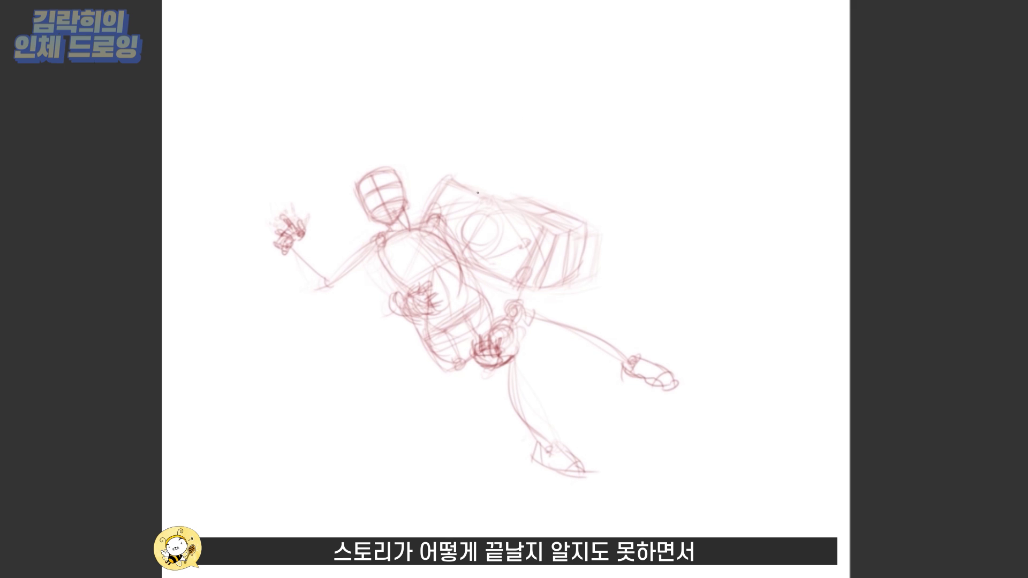
mouse_move(485, 263)
left_mouse_down()
mouse_move(510, 245)
mouse_move(455, 219)
mouse_move(490, 177)
mouse_move(508, 236)
left_mouse_up()
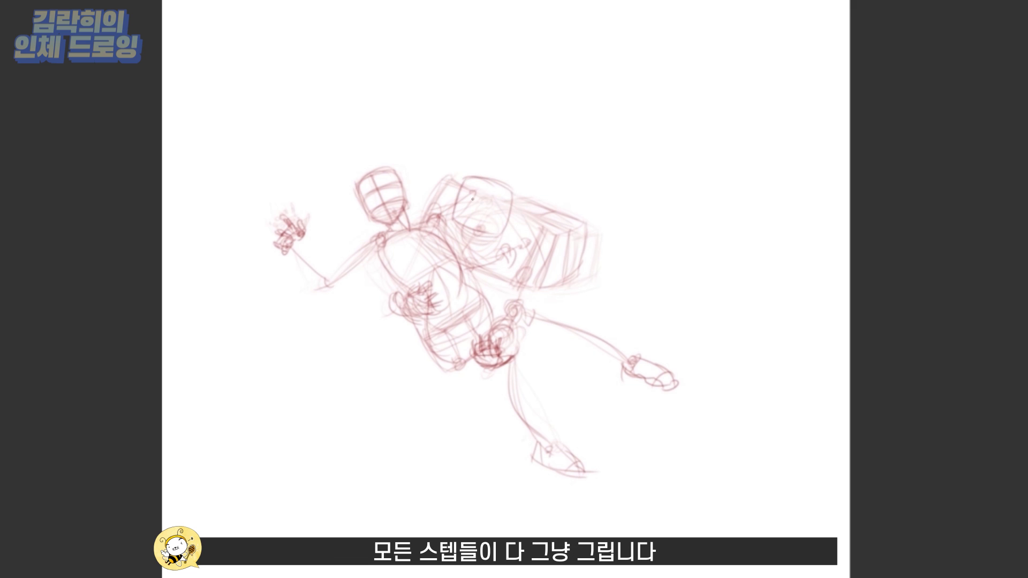
Step: Sketch the second character's round head over the backpack and darken its outline
mouse_move(452, 214)
left_mouse_down()
mouse_move(462, 177)
mouse_move(513, 230)
left_mouse_up()
mouse_move(460, 177)
left_mouse_down()
mouse_move(453, 232)
mouse_move(482, 182)
mouse_move(467, 244)
mouse_move(498, 238)
mouse_move(501, 181)
left_mouse_up()
mouse_move(471, 217)
left_mouse_down()
mouse_move(506, 201)
mouse_move(503, 190)
mouse_move(498, 237)
left_mouse_up()
left_click_drag(474, 212, 492, 235)
mouse_move(486, 181)
left_mouse_down()
mouse_move(506, 230)
mouse_move(462, 248)
mouse_move(506, 231)
mouse_move(527, 282)
left_mouse_up()
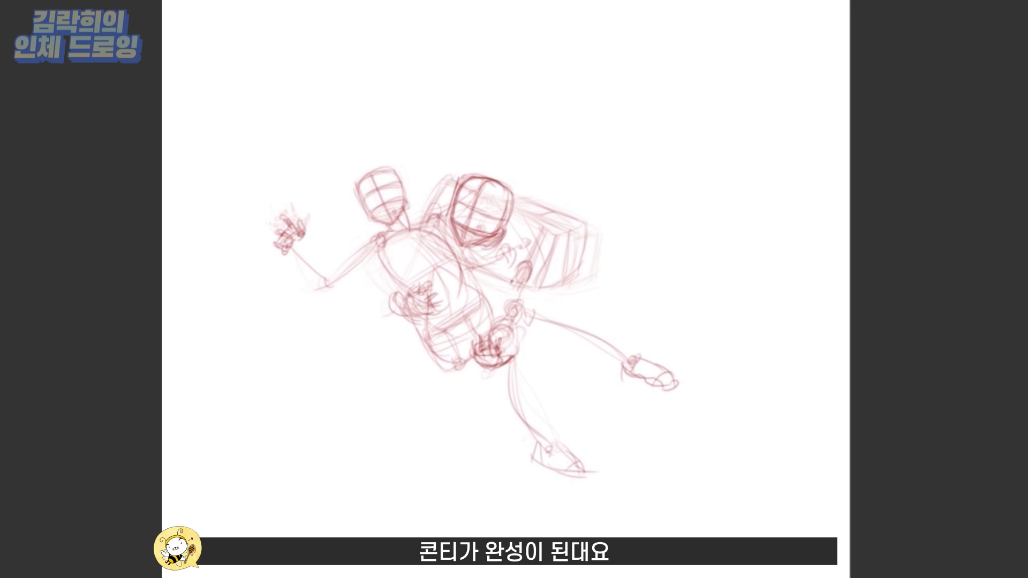
left_click_drag(445, 204, 420, 226)
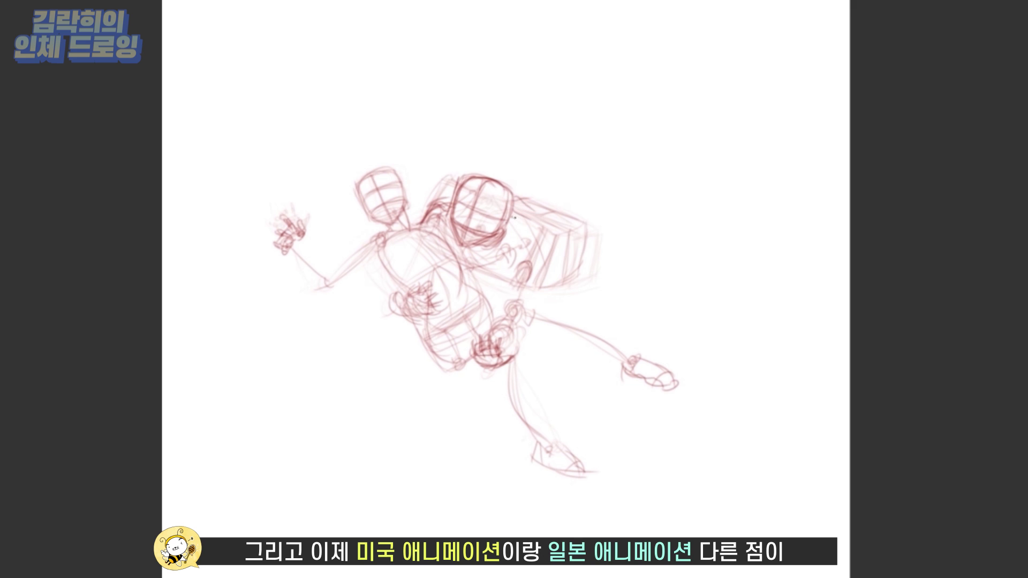
key("ctrl+z")
Step: Trace the head circle's sides and darken the arm, shoulder, forearm and hip lines
left_click_drag(466, 179, 455, 217)
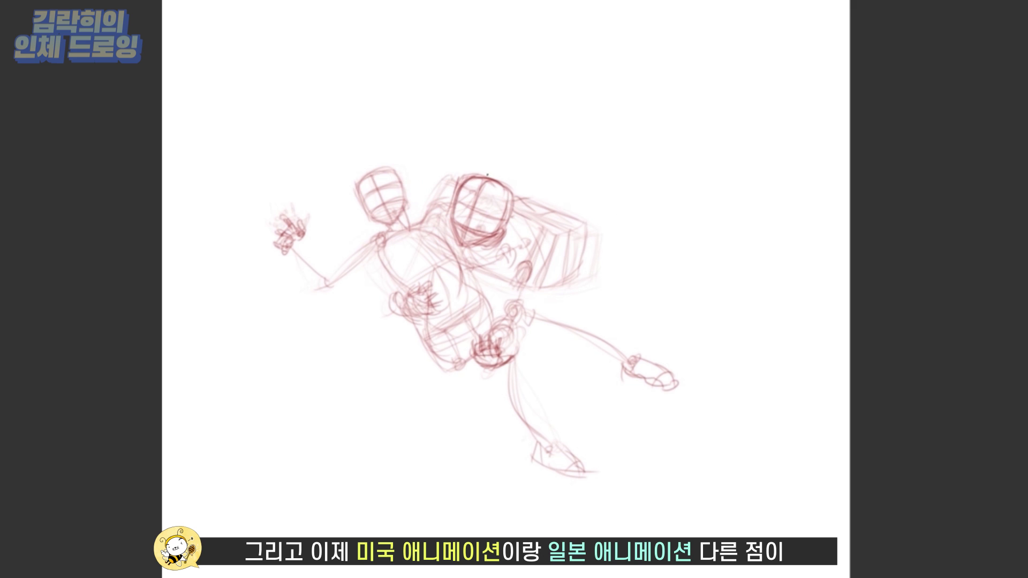
mouse_move(498, 179)
left_mouse_down()
mouse_move(506, 239)
mouse_move(549, 238)
mouse_move(514, 282)
mouse_move(511, 321)
left_mouse_up()
key("ctrl+z")
left_click_drag(544, 235, 488, 282)
mouse_move(453, 201)
left_mouse_down()
mouse_move(424, 225)
mouse_move(426, 235)
mouse_move(490, 281)
left_mouse_up()
left_click_drag(479, 225, 512, 263)
left_click_drag(305, 249, 325, 279)
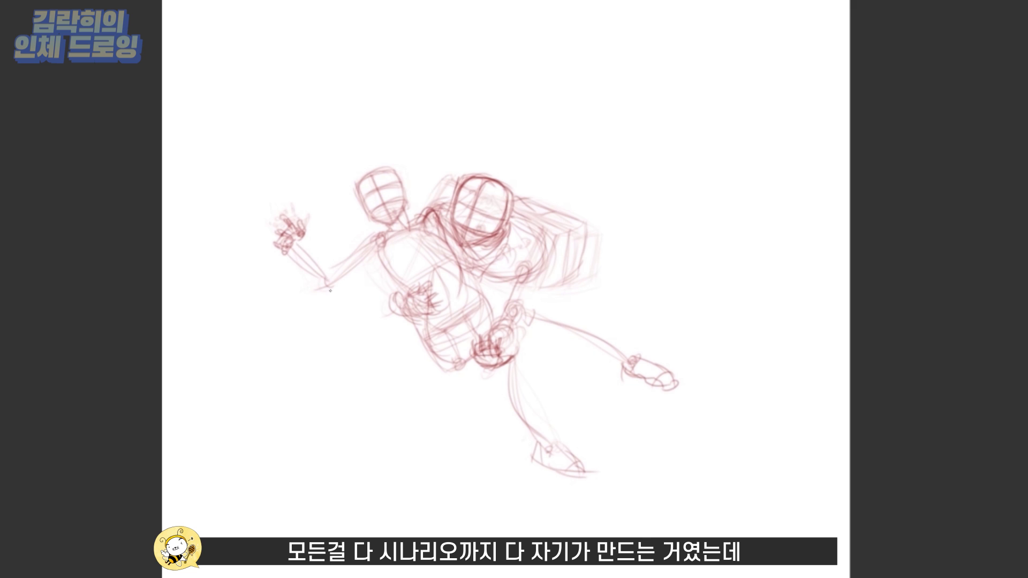
left_click_drag(491, 332, 535, 296)
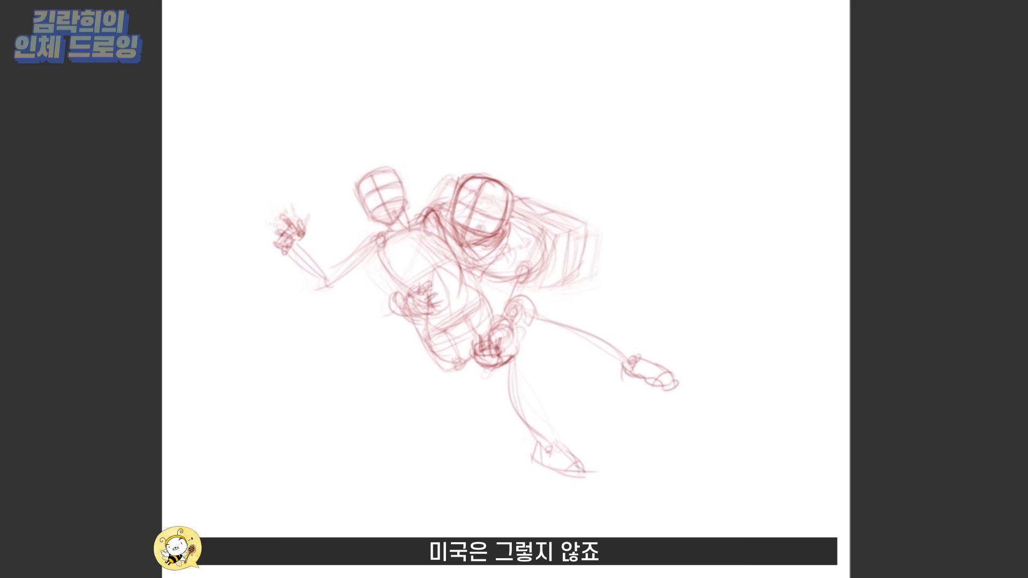
mouse_move(284, 222)
left_mouse_down()
mouse_move(292, 253)
mouse_move(318, 242)
mouse_move(335, 284)
mouse_move(349, 251)
mouse_move(343, 258)
mouse_move(359, 265)
mouse_move(381, 235)
left_mouse_up()
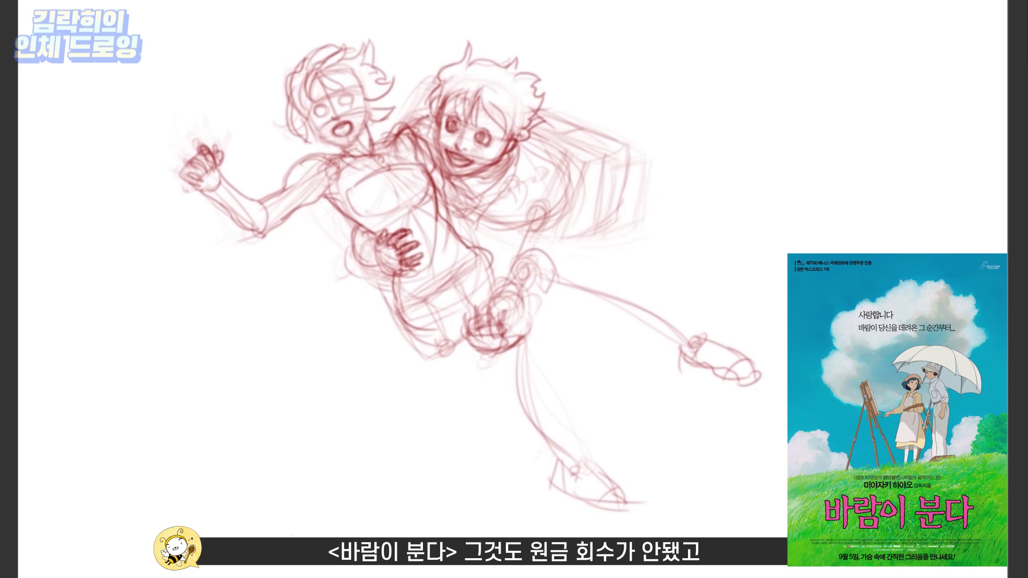
Step: Add a curve beside the hand, then lightly erase the rough hand and fist strokes
left_click_drag(350, 248, 379, 264)
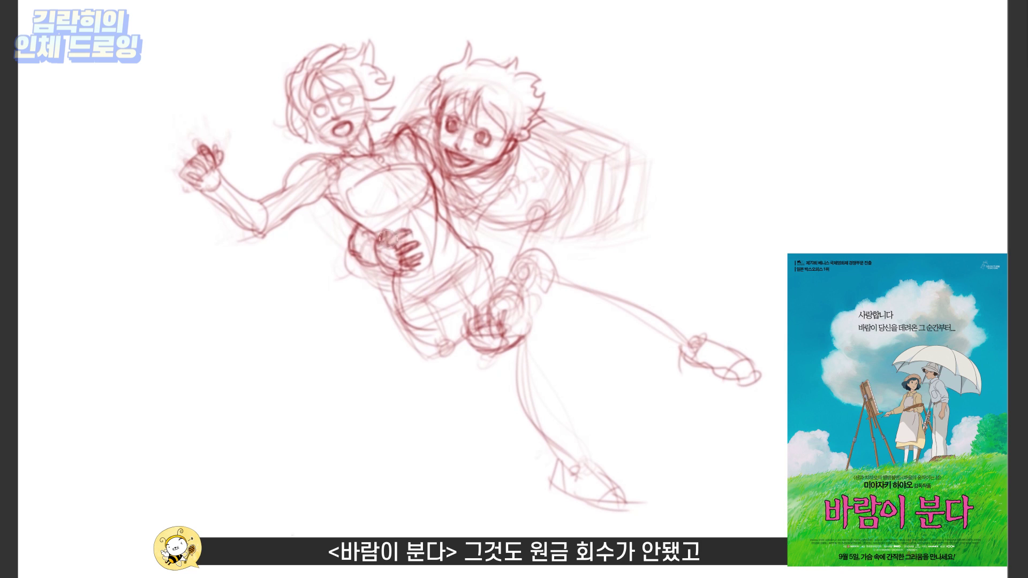
mouse_move(395, 245)
left_mouse_down()
mouse_move(386, 239)
mouse_move(416, 247)
mouse_move(403, 261)
left_mouse_up()
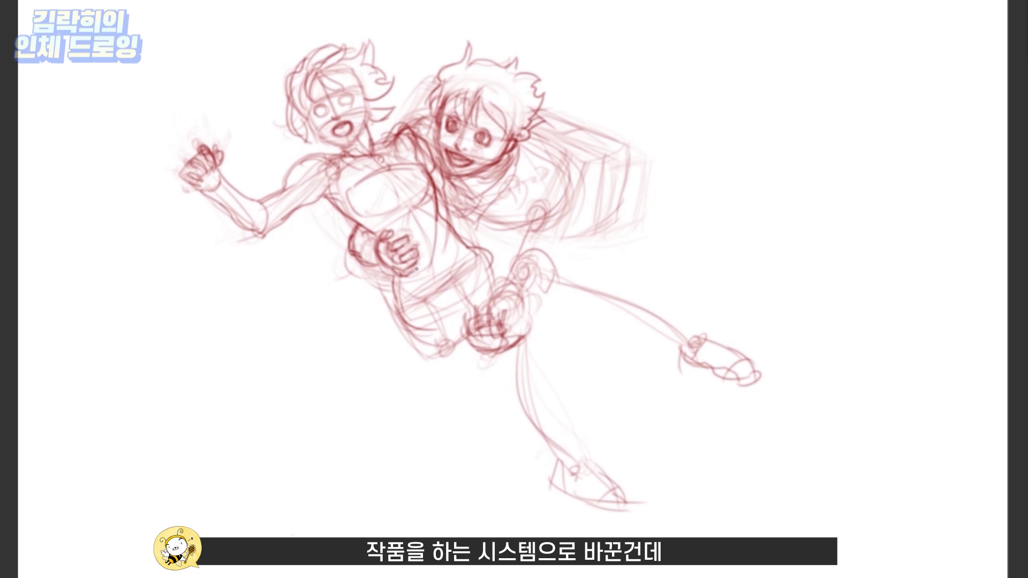
left_click_drag(379, 264, 355, 231)
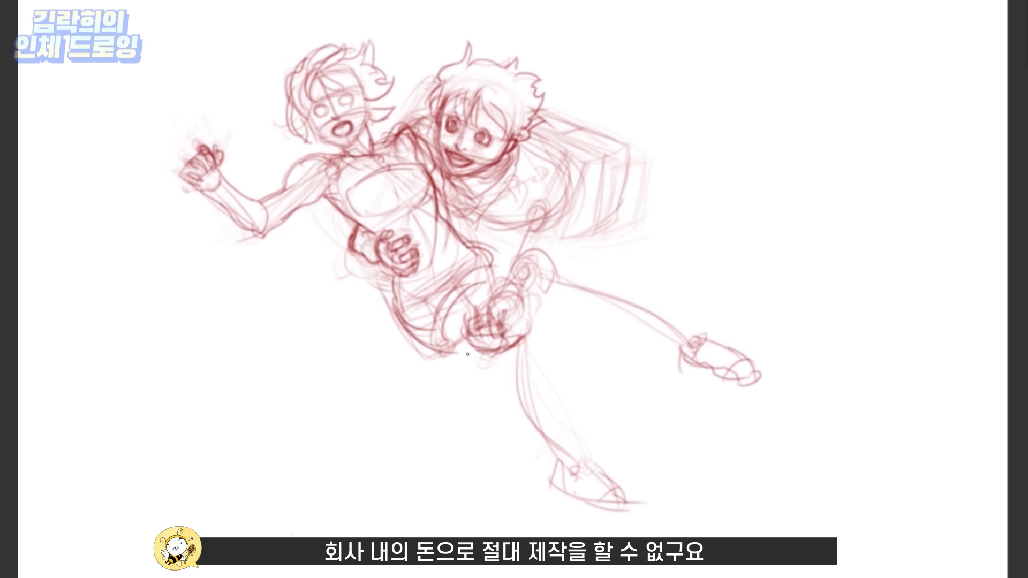
mouse_move(474, 337)
left_mouse_down()
mouse_move(496, 318)
mouse_move(500, 354)
mouse_move(474, 322)
mouse_move(512, 325)
left_mouse_up()
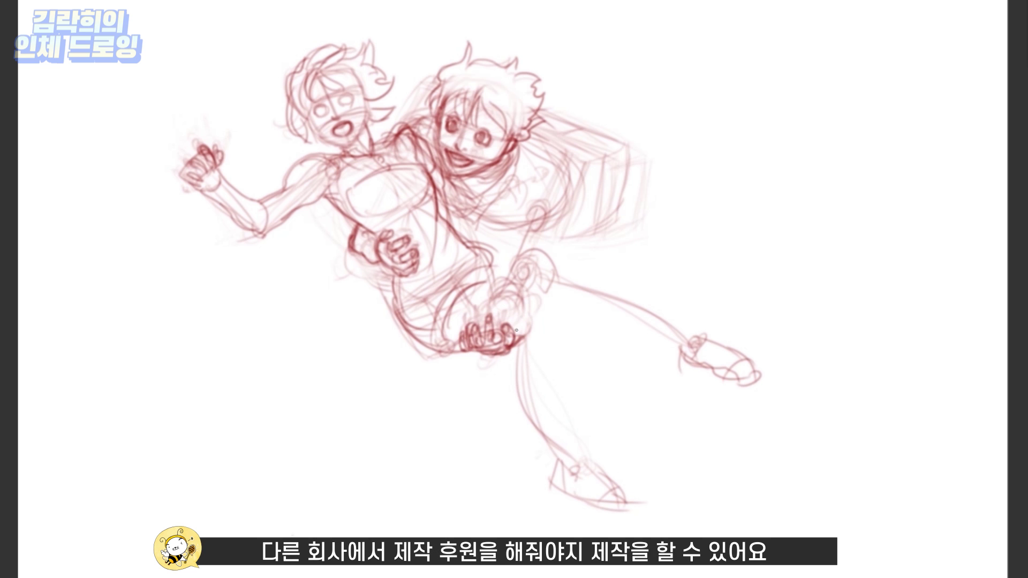
Step: Sketch the waist, shin and skirt shape, darken the lower leg and outline the foot
mouse_move(411, 304)
left_mouse_down()
mouse_move(493, 245)
mouse_move(568, 262)
left_mouse_up()
left_click_drag(536, 369, 559, 421)
left_click_drag(611, 369, 659, 298)
left_click_drag(562, 262, 597, 250)
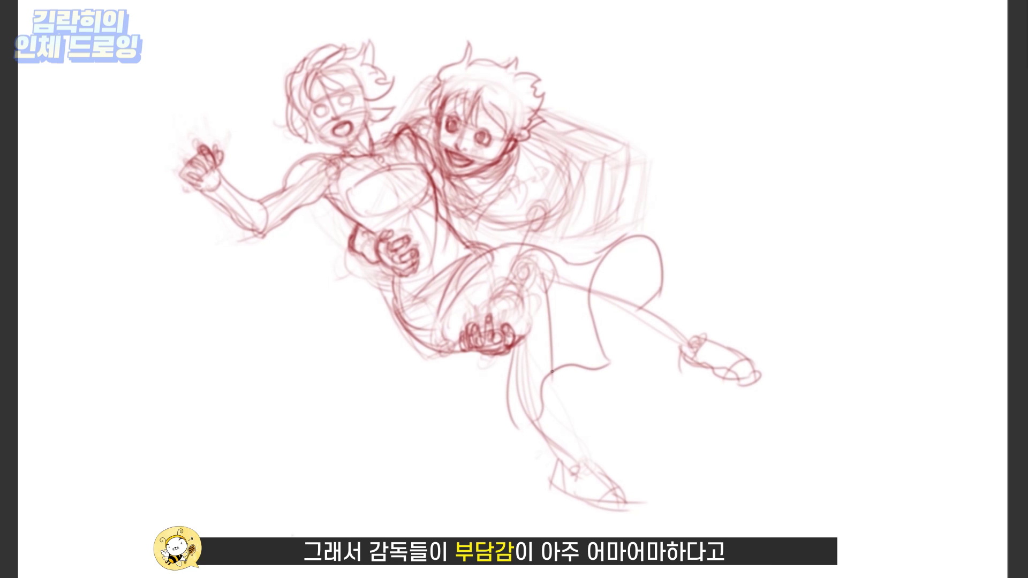
left_click_drag(557, 369, 573, 455)
mouse_move(538, 423)
left_mouse_down()
mouse_move(564, 437)
mouse_move(578, 471)
left_mouse_up()
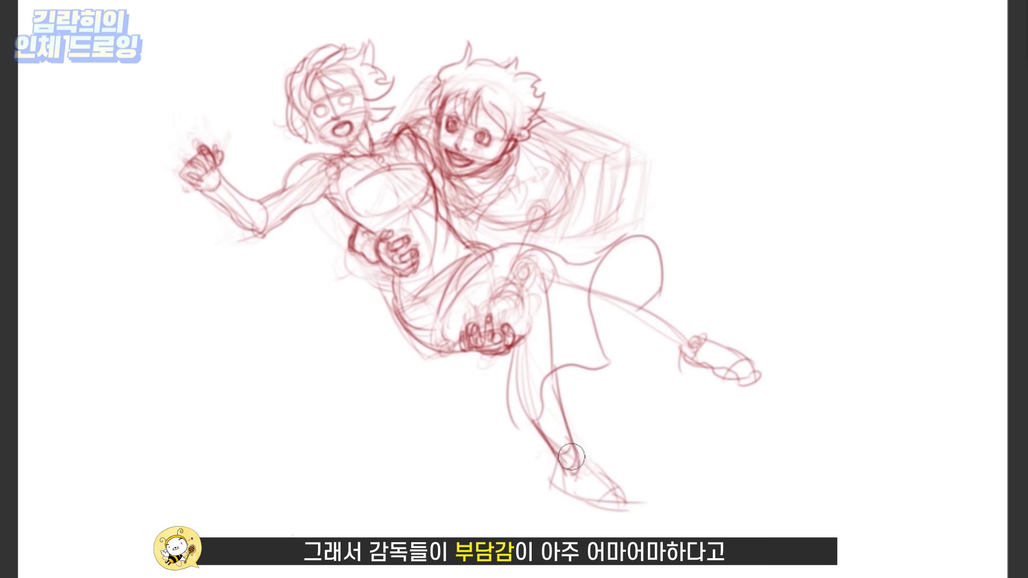
mouse_move(555, 375)
left_mouse_down()
mouse_move(573, 466)
mouse_move(568, 496)
mouse_move(602, 506)
left_mouse_up()
mouse_move(579, 460)
left_mouse_down()
mouse_move(621, 482)
mouse_move(632, 506)
left_mouse_up()
Step: Redraw the lower leg curves and darken the thigh, hip, shoulder and arm
mouse_move(659, 349)
left_mouse_down()
mouse_move(713, 375)
mouse_move(761, 381)
left_mouse_up()
left_click_drag(600, 343, 527, 428)
left_click_drag(586, 396, 600, 417)
mouse_move(535, 259)
left_mouse_down()
mouse_move(581, 241)
mouse_move(623, 246)
left_mouse_up()
left_click_drag(514, 192, 530, 227)
mouse_move(536, 150)
left_mouse_down()
mouse_move(511, 201)
mouse_move(471, 238)
mouse_move(499, 250)
left_mouse_up()
left_click_drag(509, 249, 560, 220)
left_click_drag(541, 149, 514, 198)
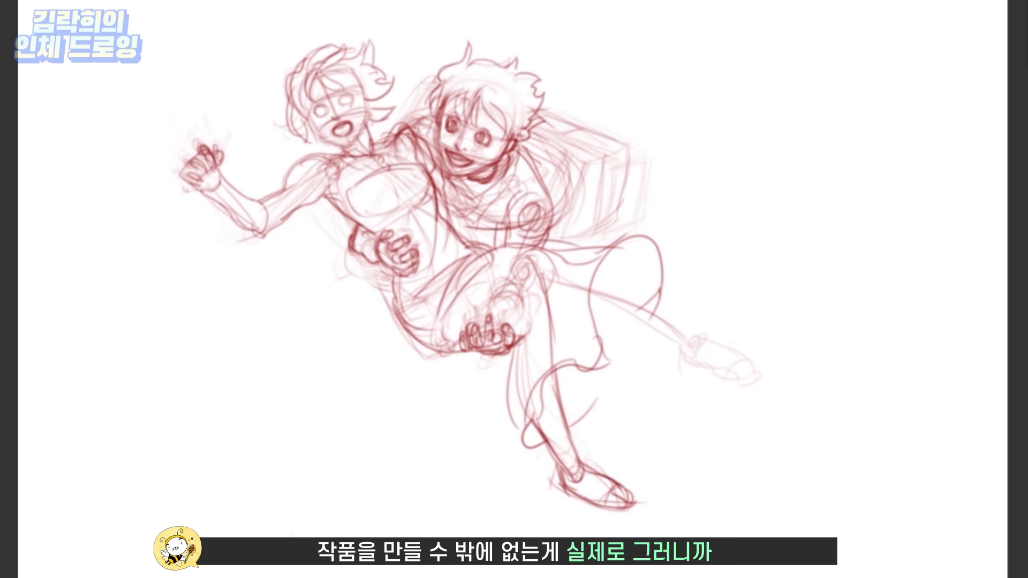
Step: Outline the extended lower leg, ankle and foot, then retrace them and the shin darker
left_click_drag(595, 278, 686, 332)
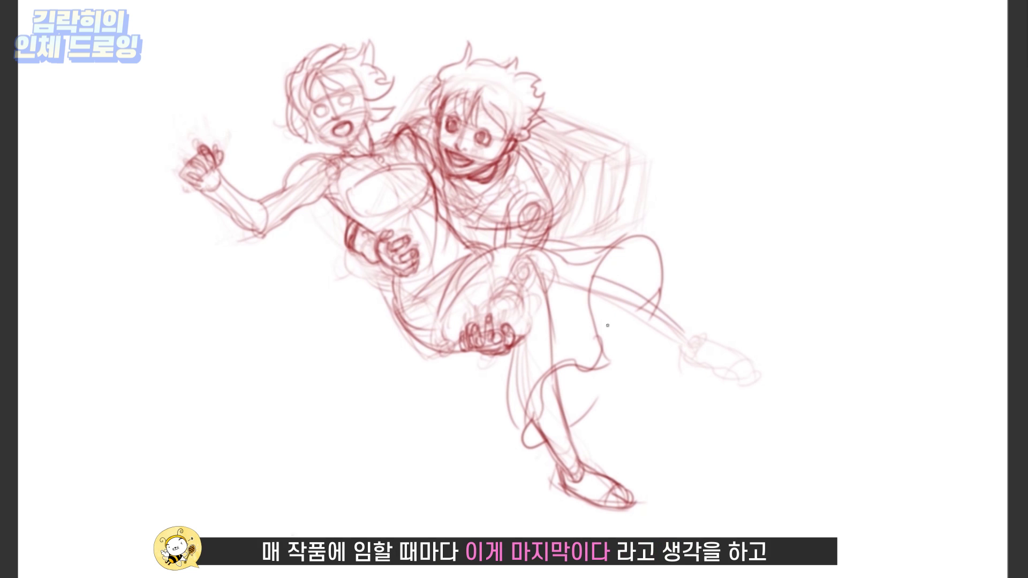
left_click_drag(595, 305, 685, 356)
left_click_drag(563, 263, 664, 302)
left_click_drag(595, 313, 695, 360)
left_click_drag(618, 281, 702, 340)
mouse_move(694, 343)
left_mouse_down()
mouse_move(695, 362)
mouse_move(731, 348)
left_mouse_up()
left_click_drag(688, 359, 766, 396)
left_click_drag(592, 271, 699, 337)
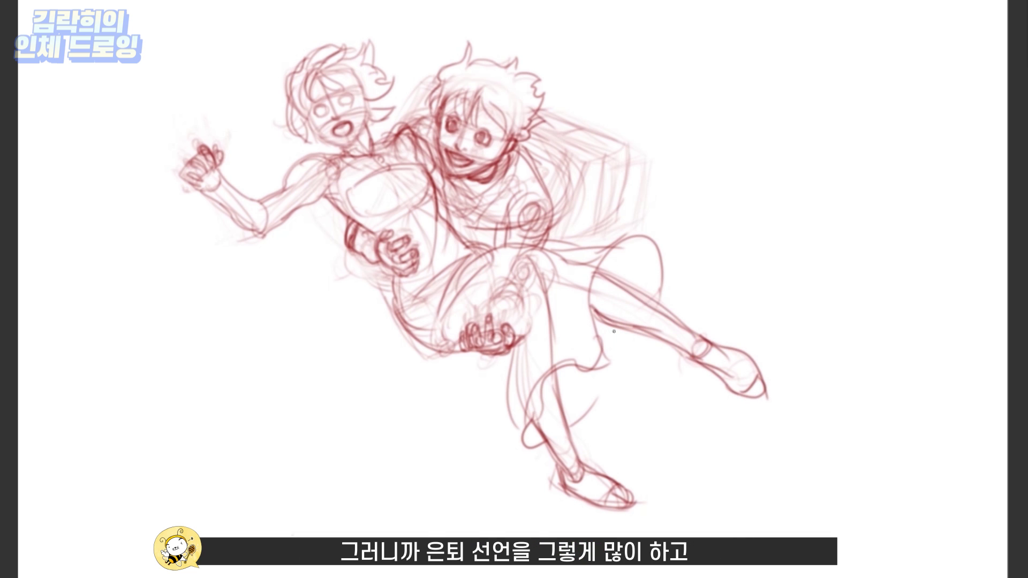
mouse_move(588, 303)
left_mouse_down()
mouse_move(723, 367)
mouse_move(765, 399)
left_mouse_up()
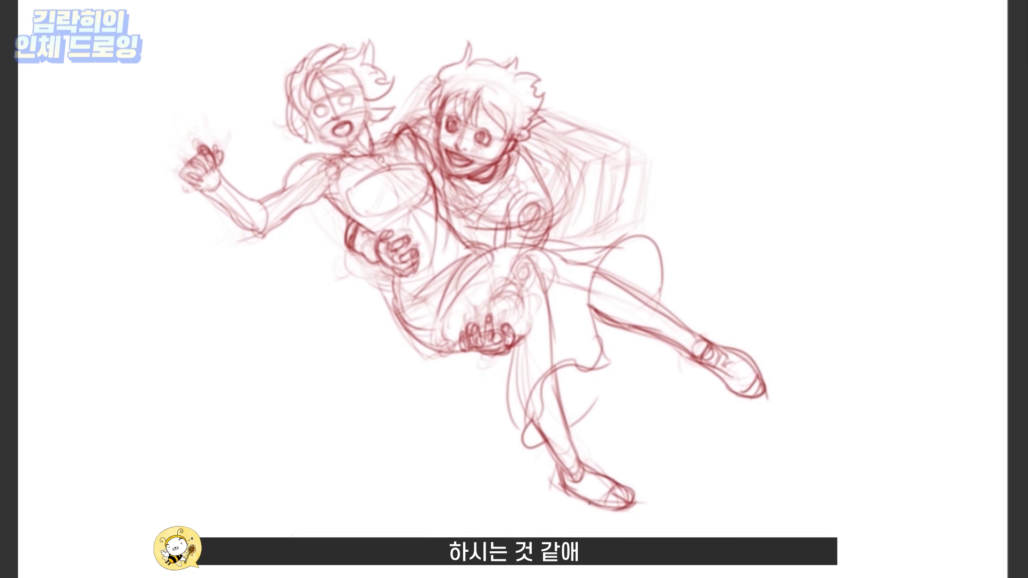
mouse_move(557, 370)
left_mouse_down()
mouse_move(565, 427)
mouse_move(595, 485)
mouse_move(638, 509)
left_mouse_up()
Step: Erase the faint lines around the knee and redraw the knee and lower leg curves
key("e")
left_click_drag(500, 257, 541, 302)
left_click_drag(589, 263, 530, 396)
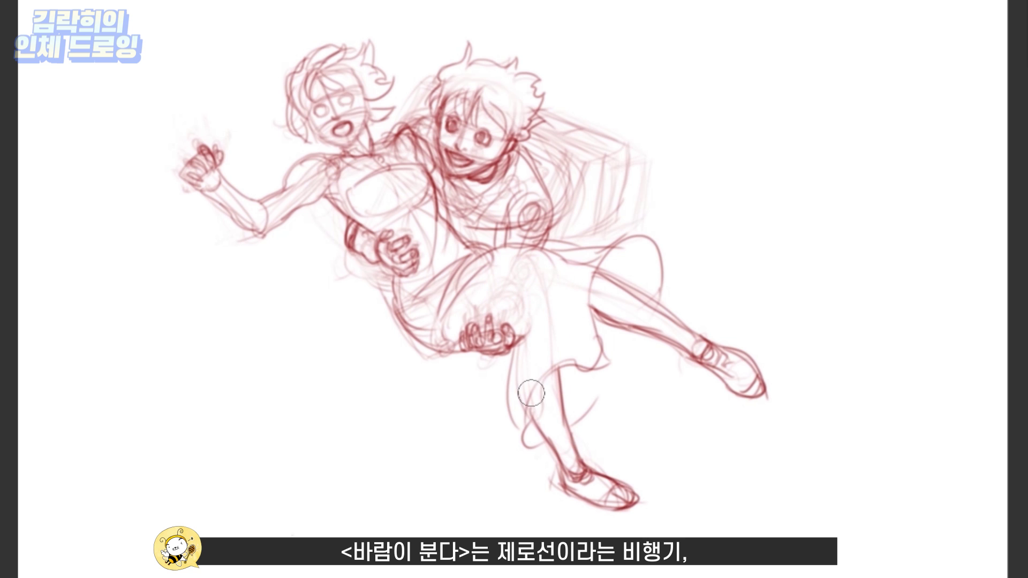
key("b")
left_click_drag(605, 236, 664, 292)
mouse_move(635, 335)
left_mouse_down()
mouse_move(586, 404)
mouse_move(571, 410)
left_mouse_up()
left_click_drag(629, 335, 597, 407)
Step: Redraw the shorts outline, hip folds and the thigh underside
left_click_drag(562, 246, 686, 273)
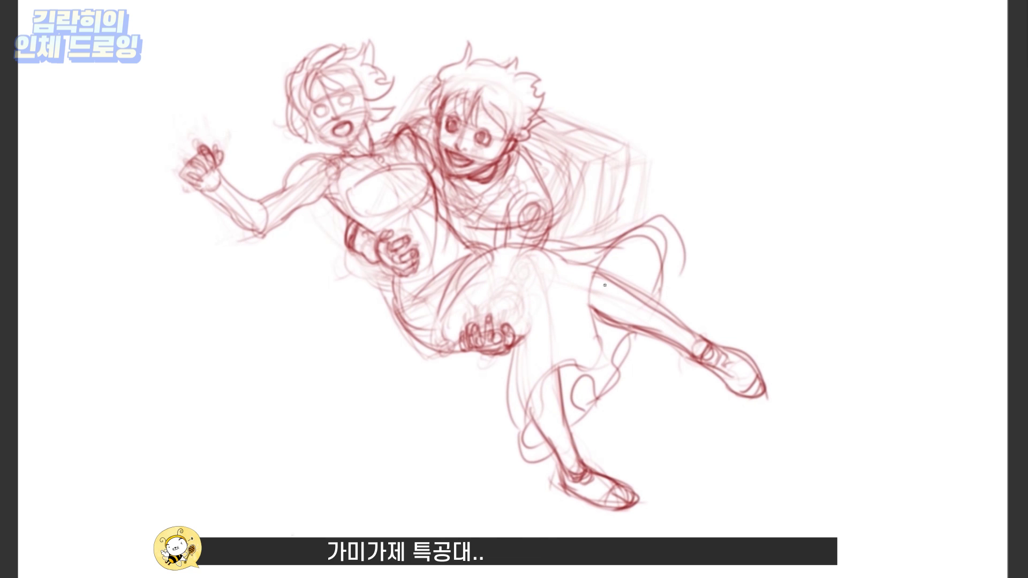
left_click_drag(600, 268, 649, 284)
left_click_drag(658, 255, 595, 322)
left_click_drag(587, 378, 528, 449)
left_click_drag(624, 353, 656, 378)
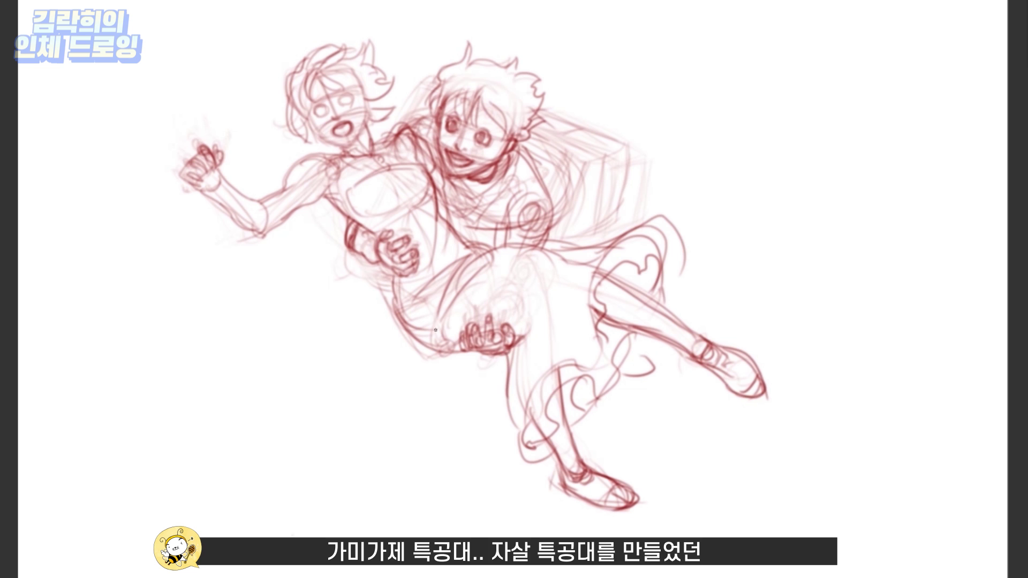
left_click_drag(488, 321, 431, 331)
left_click_drag(470, 328, 407, 372)
left_click_drag(513, 358, 501, 401)
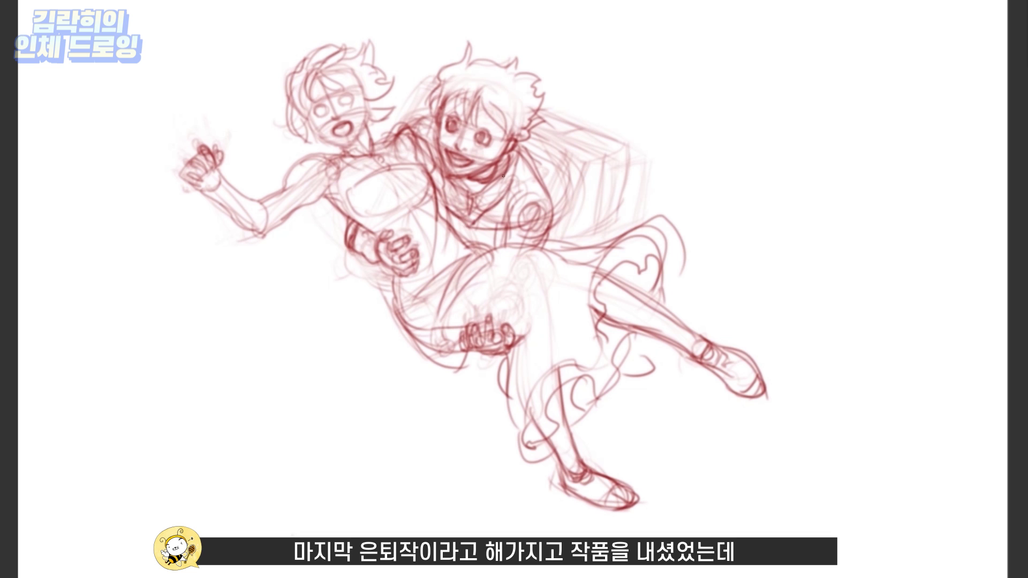
Step: Add small strokes at the ear, neck, side and shoulder
mouse_move(510, 171)
left_mouse_down()
mouse_move(522, 152)
mouse_move(531, 160)
mouse_move(500, 238)
left_mouse_up()
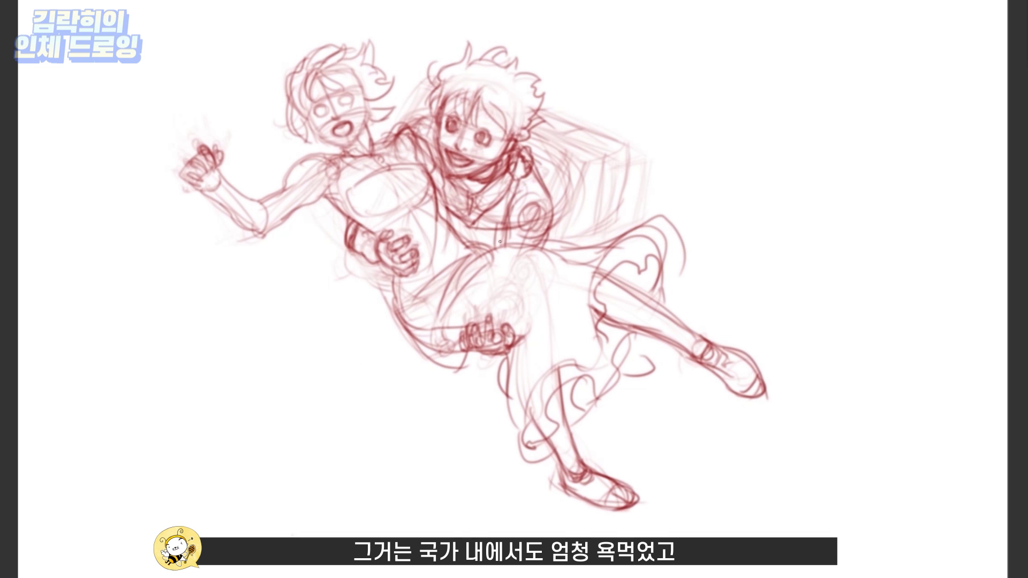
left_click_drag(562, 202, 546, 251)
left_click_drag(431, 109, 382, 151)
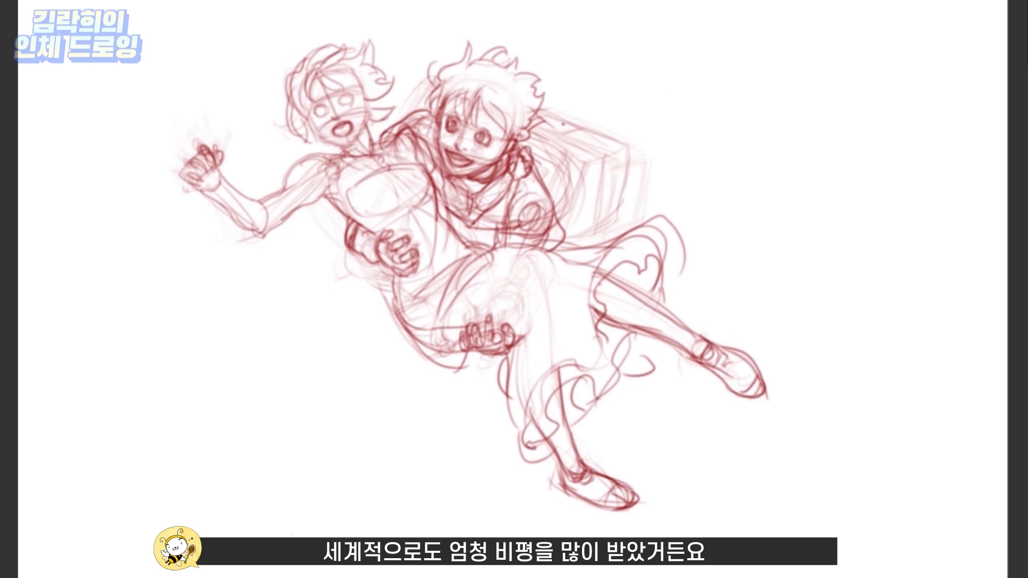
left_click_drag(531, 150, 563, 203)
left_click_drag(562, 168, 552, 219)
Step: Draw long flowing hair lines streaming to the right
left_click_drag(529, 143, 778, 113)
left_click_drag(601, 156, 577, 224)
mouse_move(549, 129)
left_mouse_down()
mouse_move(620, 214)
mouse_move(585, 156)
left_mouse_up()
left_click_drag(594, 211, 623, 179)
Step: Draw two outstretched limbs reaching up to the upper right
mouse_move(533, 187)
left_mouse_down()
mouse_move(609, 125)
mouse_move(618, 103)
left_mouse_up()
mouse_move(611, 133)
left_mouse_down()
mouse_move(629, 139)
mouse_move(609, 144)
mouse_move(608, 128)
mouse_move(622, 152)
left_mouse_up()
mouse_move(449, 175)
left_mouse_down()
mouse_move(511, 122)
mouse_move(567, 47)
mouse_move(588, 51)
mouse_move(507, 121)
left_mouse_up()
mouse_move(610, 123)
left_mouse_down()
mouse_move(628, 141)
mouse_move(608, 125)
mouse_move(506, 220)
left_mouse_up()
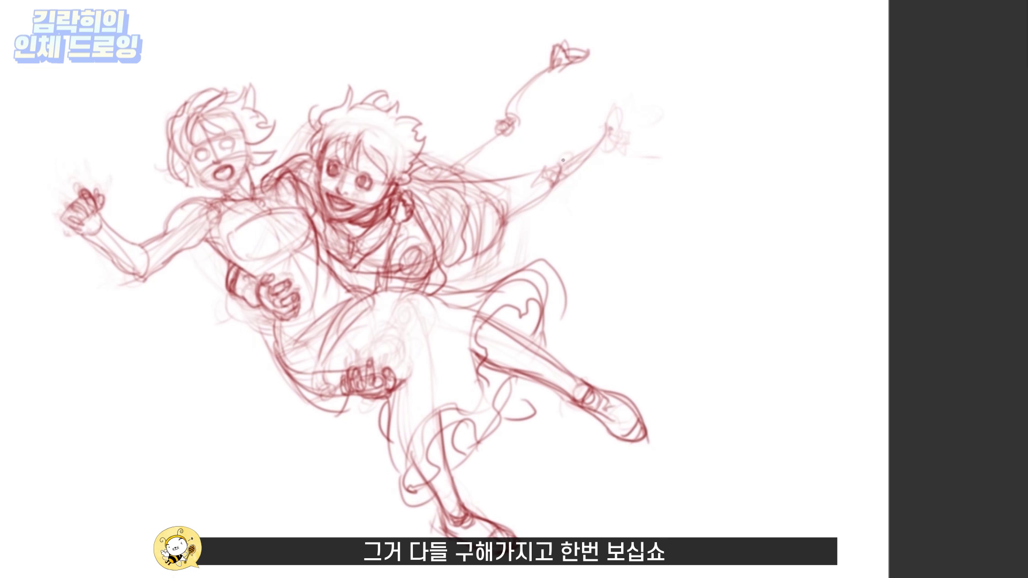
left_click_drag(559, 158, 573, 181)
mouse_move(605, 128)
left_mouse_down()
mouse_move(616, 105)
mouse_move(632, 110)
left_mouse_up()
left_click_drag(624, 123, 638, 104)
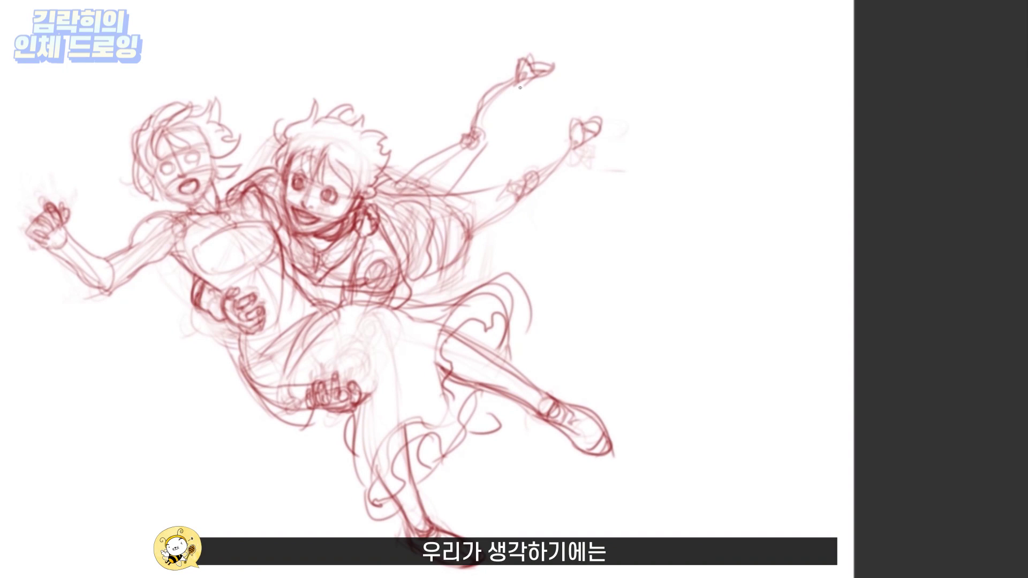
Step: Strengthen the raised arm, undo a stray torso stroke, and re-stroke the raised leg and arm
left_click_drag(517, 86, 469, 142)
mouse_move(512, 180)
left_mouse_down()
mouse_move(444, 214)
mouse_move(437, 254)
mouse_move(469, 230)
left_mouse_up()
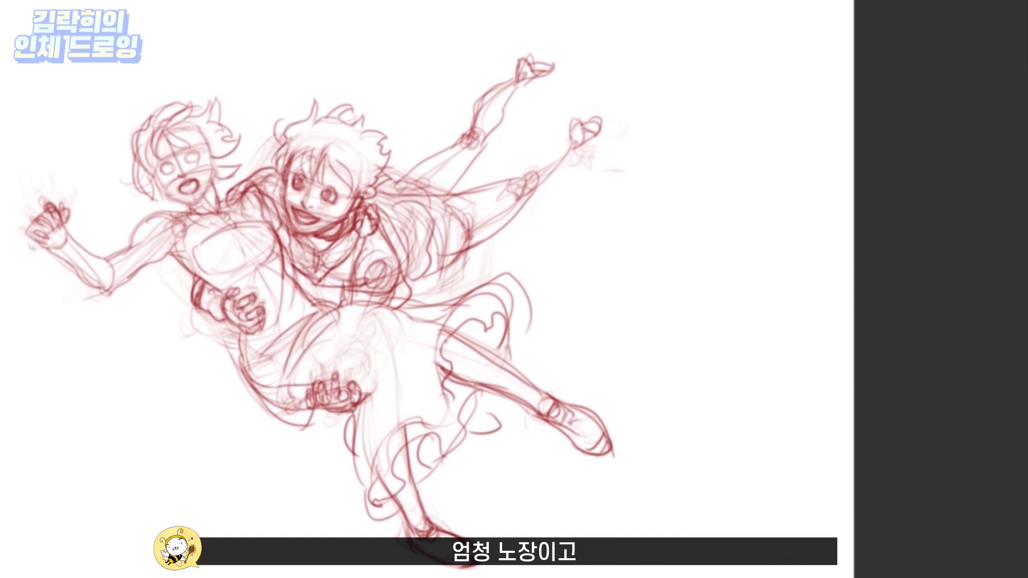
key("ctrl+z")
left_click_drag(512, 182, 576, 142)
left_click_drag(525, 206, 581, 145)
mouse_move(471, 137)
left_mouse_down()
mouse_move(408, 173)
mouse_move(470, 128)
left_mouse_up()
left_click_drag(464, 133, 495, 85)
Step: Draw long speed lines and flowing hair trailing down to the right
left_click_drag(506, 121, 525, 79)
key("ctrl+minus")
left_click_drag(578, 300, 740, 342)
left_click_drag(605, 303, 812, 377)
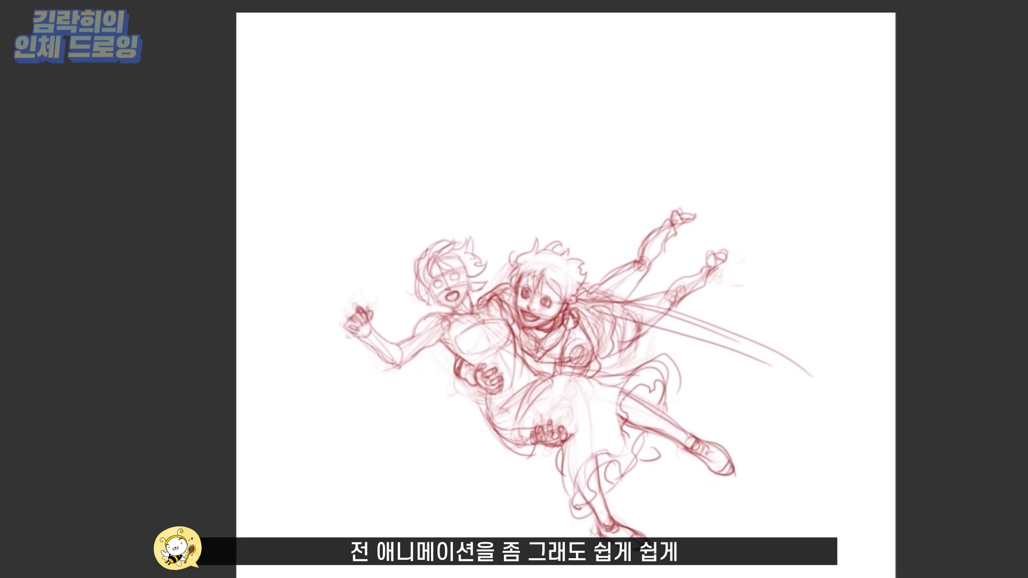
left_click_drag(674, 312, 833, 368)
left_click_drag(758, 363, 845, 417)
left_click_drag(644, 323, 679, 337)
left_click_drag(807, 371, 874, 475)
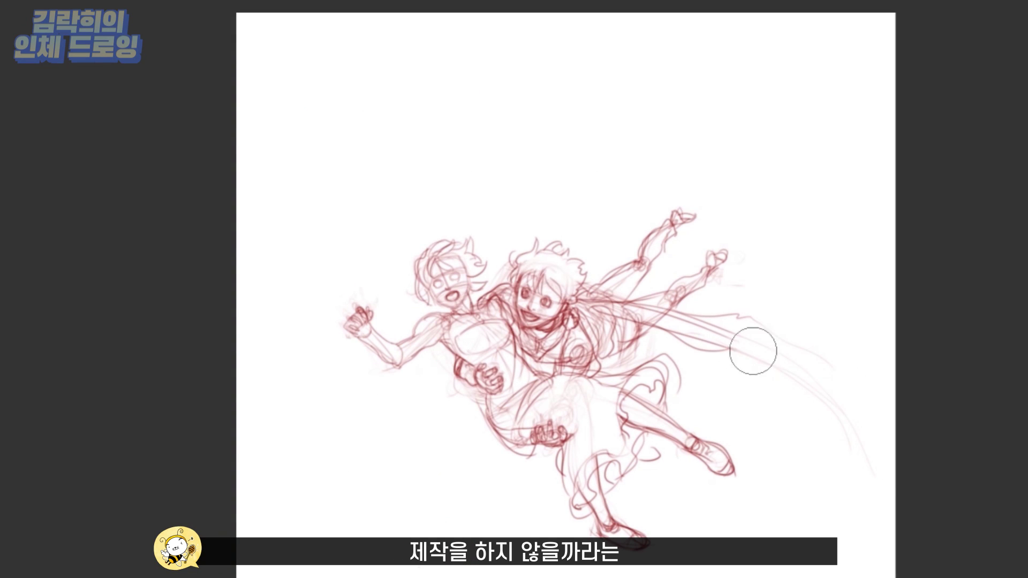
Step: Widen the canvas to the left with the Crop tool
key("c")
left_click_drag(184, 289, 121, 290)
key("Return")
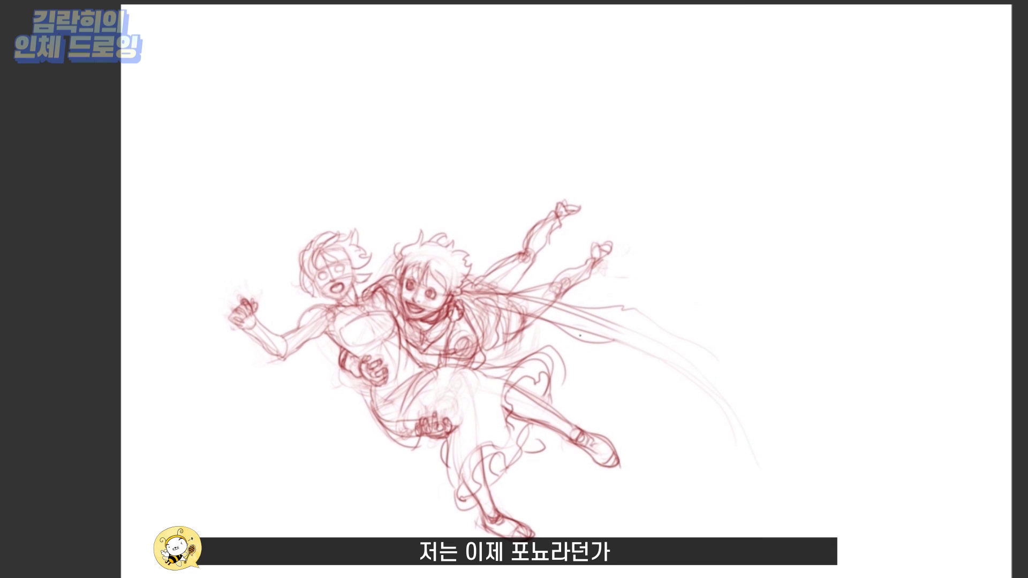
Step: Add long curving speed lines at the cape's tail and small curl marks near the heads
mouse_move(515, 308)
left_mouse_down()
mouse_move(608, 339)
mouse_move(814, 451)
left_mouse_up()
left_click_drag(618, 307, 825, 403)
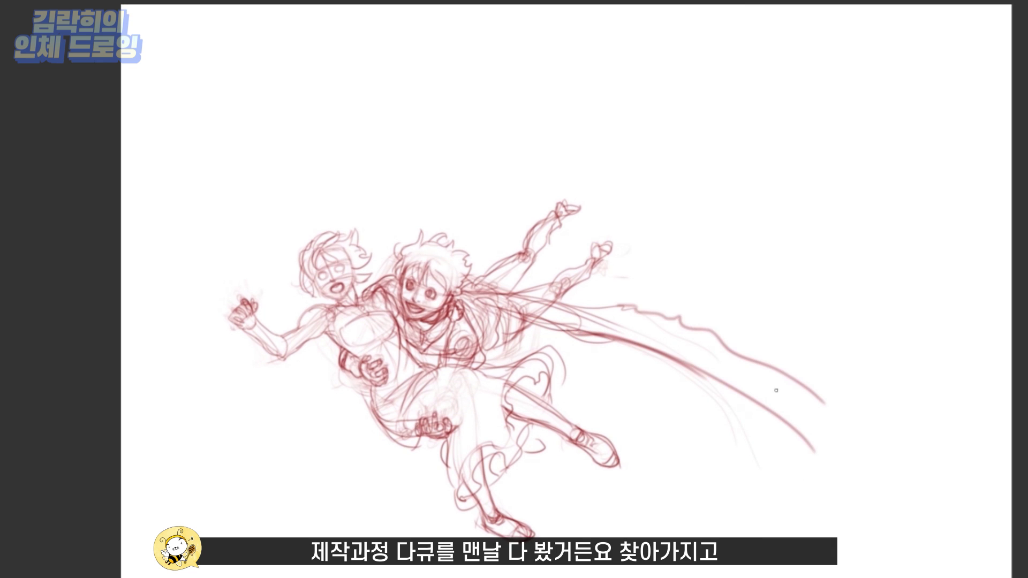
left_click_drag(693, 356, 882, 511)
left_click_drag(814, 429, 928, 506)
mouse_move(817, 411)
left_mouse_down()
mouse_move(935, 481)
mouse_move(887, 431)
left_mouse_up()
left_click_drag(768, 364, 834, 390)
mouse_move(407, 235)
left_mouse_down()
mouse_move(145, 24)
mouse_move(241, 86)
mouse_move(317, 112)
mouse_move(421, 235)
left_mouse_up()
mouse_move(465, 159)
left_mouse_down()
mouse_move(472, 170)
mouse_move(431, 197)
left_mouse_up()
left_click_drag(474, 271, 487, 280)
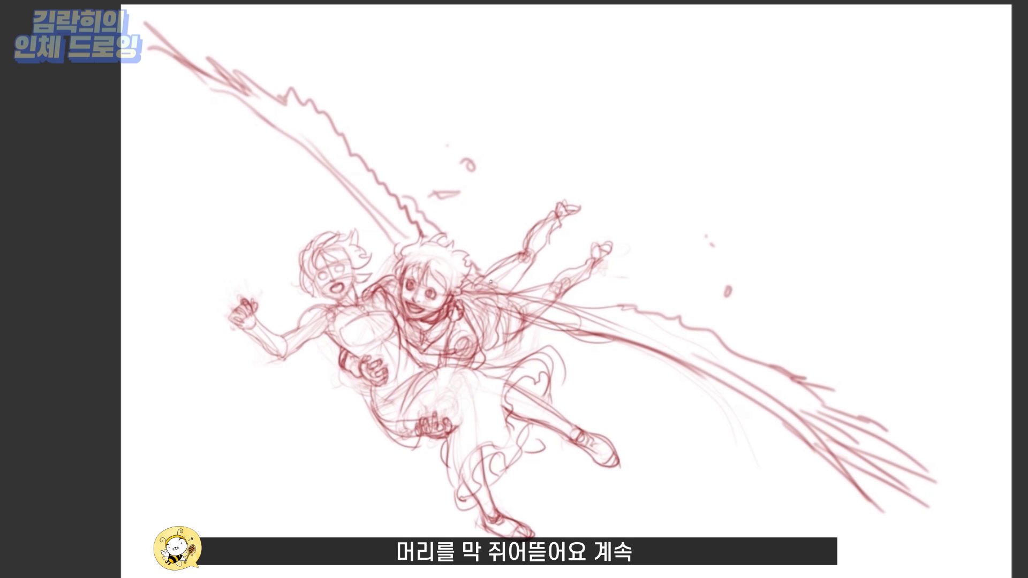
left_click_drag(526, 326, 479, 315)
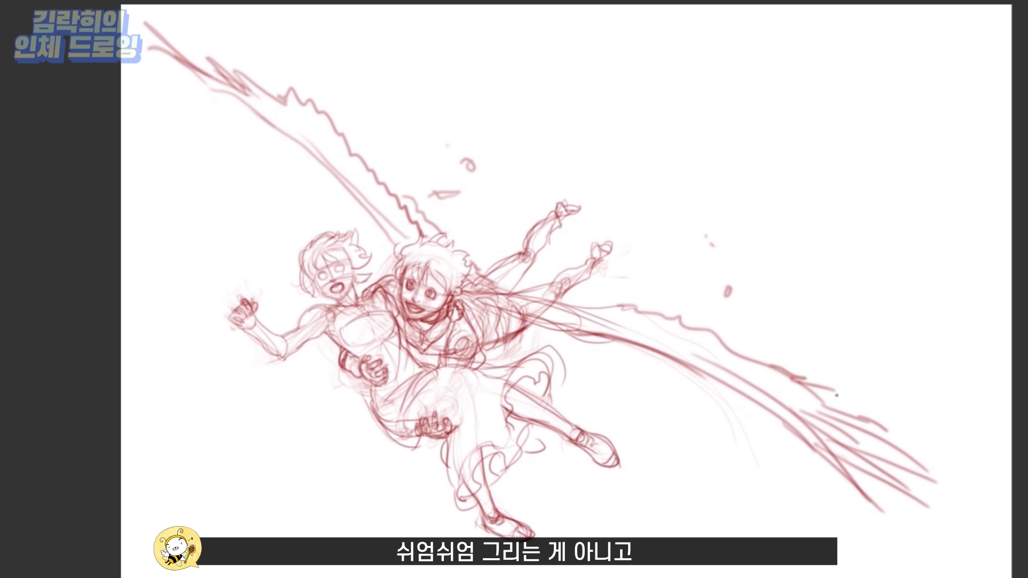
Step: Draw a large circle around the pair and start stick figures on its left
left_click_drag(316, 96, 322, 94)
left_click_drag(252, 107, 707, 514)
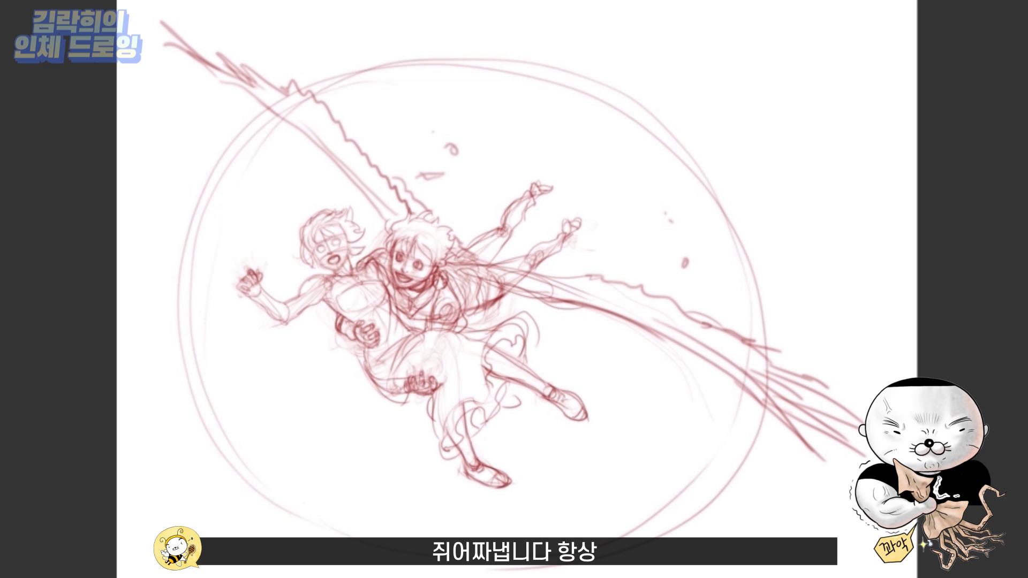
left_click_drag(163, 219, 179, 248)
mouse_move(176, 211)
left_mouse_down()
mouse_move(175, 279)
mouse_move(209, 246)
left_mouse_up()
left_click_drag(185, 252, 207, 273)
left_click_drag(182, 209, 210, 243)
left_click_drag(174, 284, 185, 345)
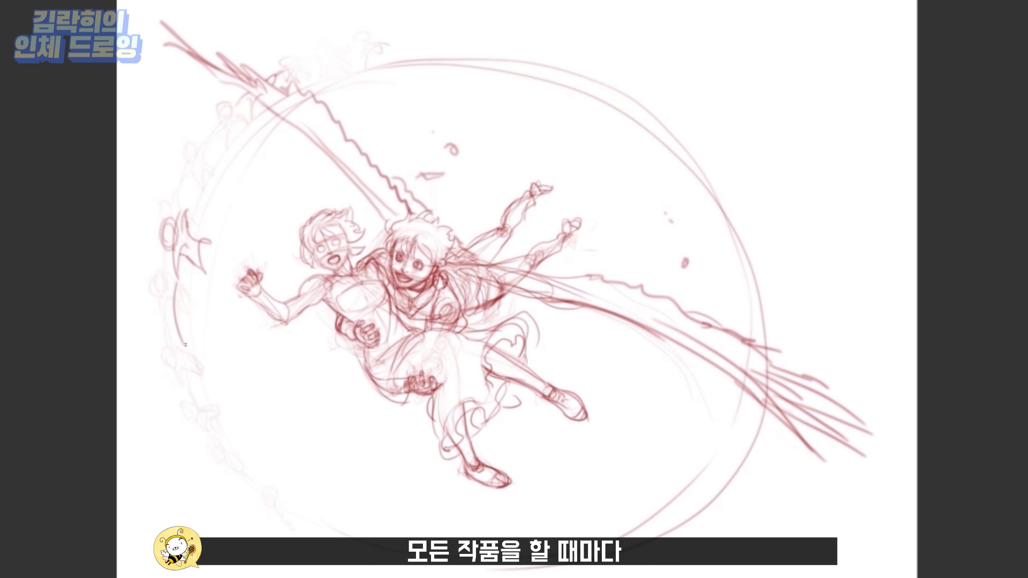
Step: Add small stick figures down the left side, upper-left arc and bottom of the ring
left_click_drag(194, 302, 180, 353)
left_click_drag(163, 308, 177, 337)
left_click_drag(188, 357, 223, 412)
mouse_move(192, 377)
left_mouse_down()
mouse_move(224, 397)
mouse_move(201, 407)
left_mouse_up()
mouse_move(211, 399)
left_mouse_down()
mouse_move(300, 517)
mouse_move(353, 541)
mouse_move(369, 536)
left_mouse_up()
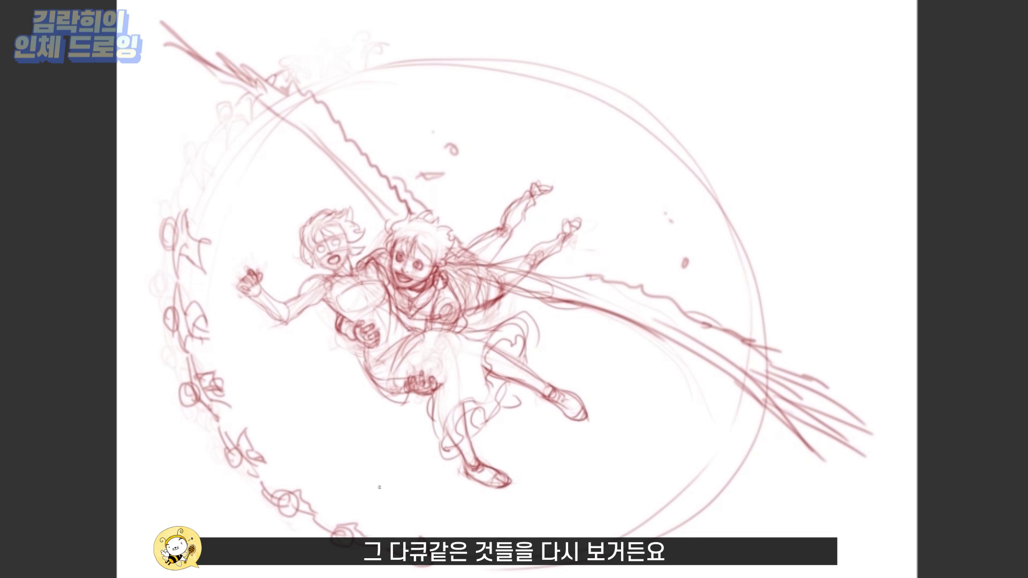
mouse_move(210, 167)
left_mouse_down()
mouse_move(191, 206)
mouse_move(224, 179)
mouse_move(206, 180)
mouse_move(262, 112)
mouse_move(222, 100)
left_mouse_up()
left_click_drag(257, 111, 280, 68)
left_click_drag(291, 83, 306, 74)
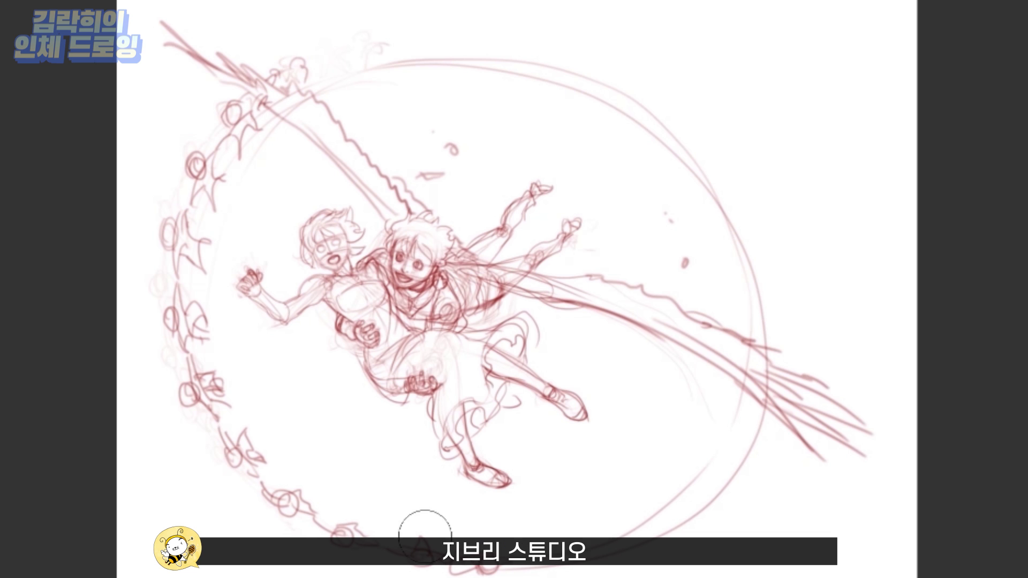
left_click_drag(332, 531, 375, 542)
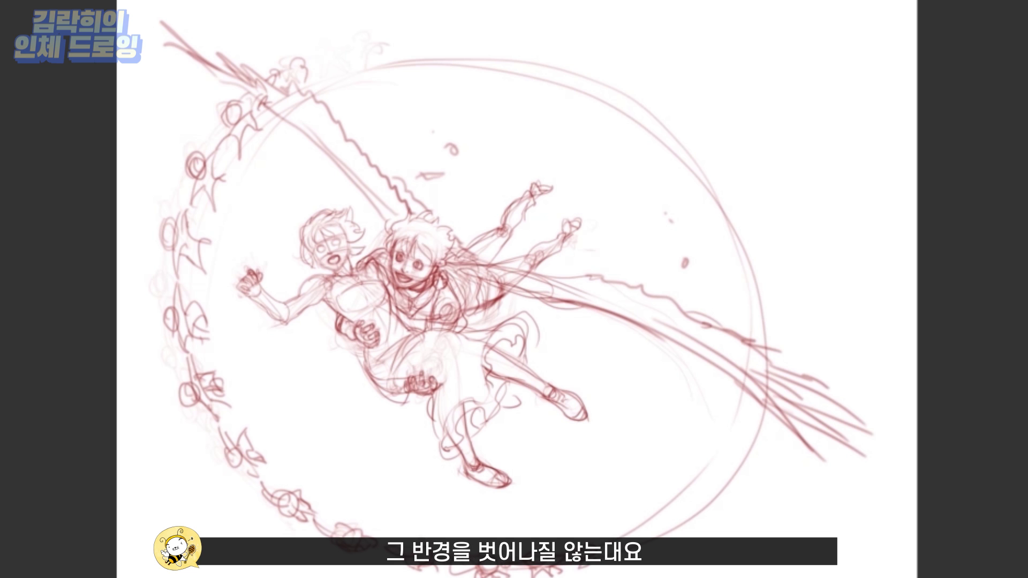
Step: Continue stick figures along the lower-right, right, upper-right and top arcs
mouse_move(647, 535)
left_mouse_down()
mouse_move(654, 514)
mouse_move(691, 512)
mouse_move(683, 523)
left_mouse_up()
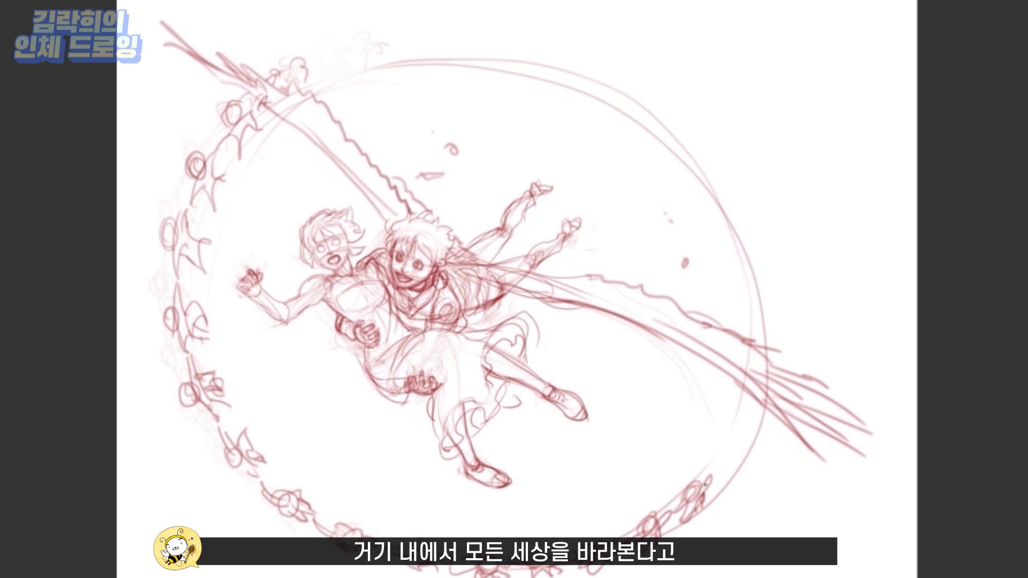
mouse_move(734, 440)
left_mouse_down()
mouse_move(717, 466)
mouse_move(740, 440)
mouse_move(750, 396)
left_mouse_up()
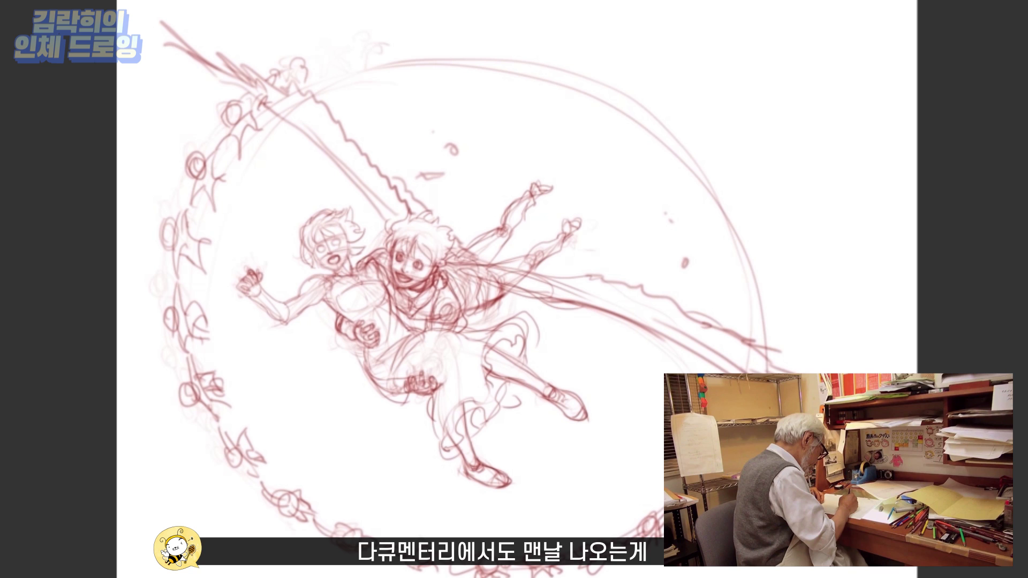
mouse_move(764, 332)
left_mouse_down()
mouse_move(758, 300)
mouse_move(763, 349)
left_mouse_up()
mouse_move(755, 291)
left_mouse_down()
mouse_move(750, 235)
mouse_move(713, 183)
left_mouse_up()
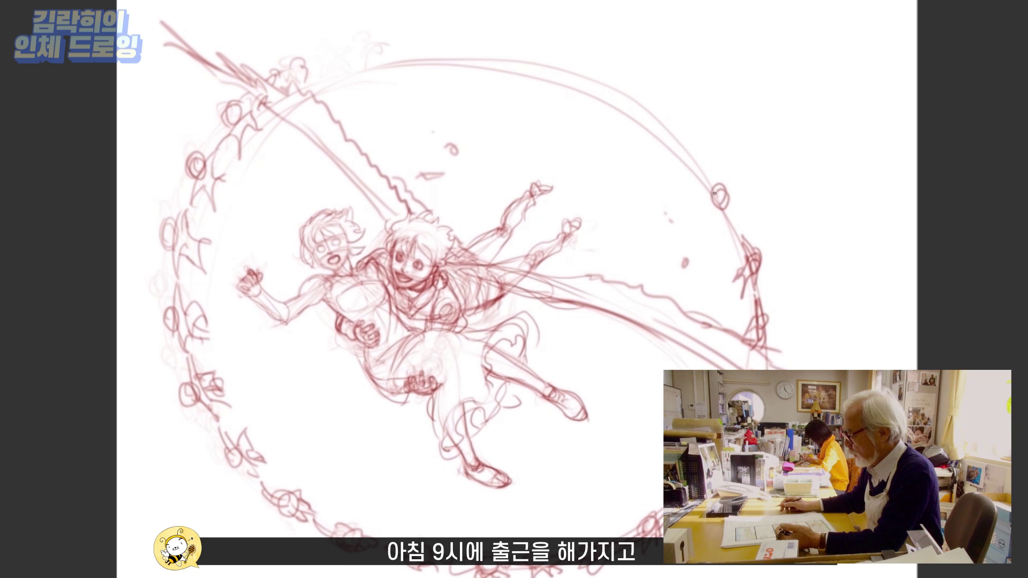
mouse_move(738, 232)
left_mouse_down()
mouse_move(700, 213)
mouse_move(717, 199)
left_mouse_up()
mouse_move(696, 142)
left_mouse_down()
mouse_move(683, 179)
mouse_move(670, 172)
mouse_move(673, 193)
left_mouse_up()
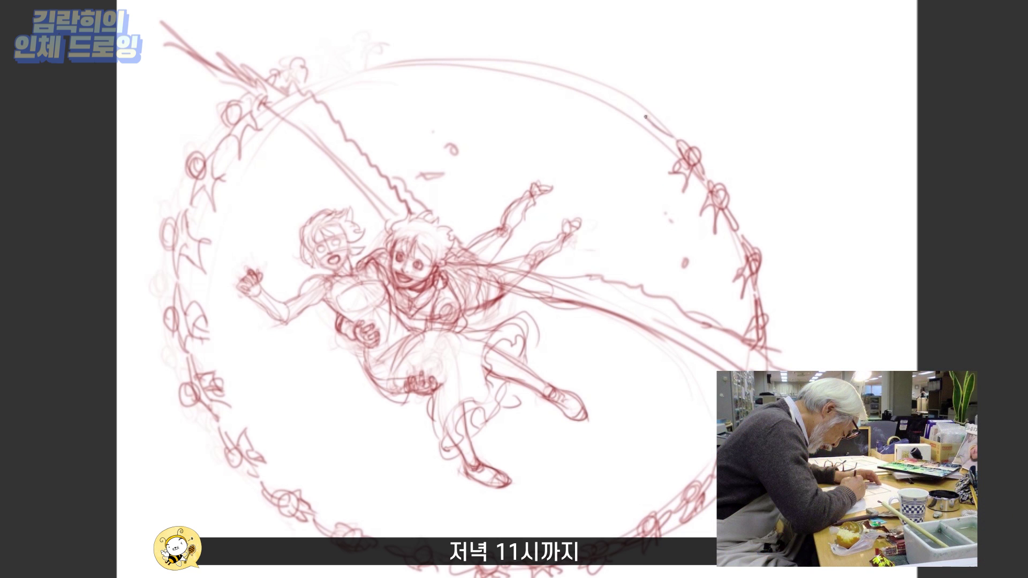
left_click_drag(667, 110, 641, 145)
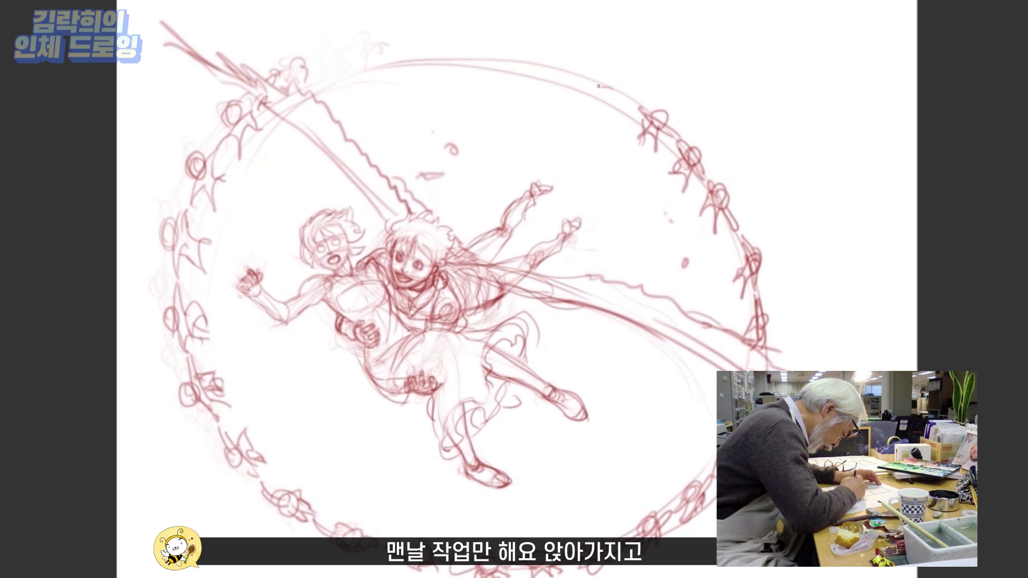
mouse_move(598, 85)
left_mouse_down()
mouse_move(635, 106)
mouse_move(600, 125)
mouse_move(540, 66)
mouse_move(503, 84)
left_mouse_up()
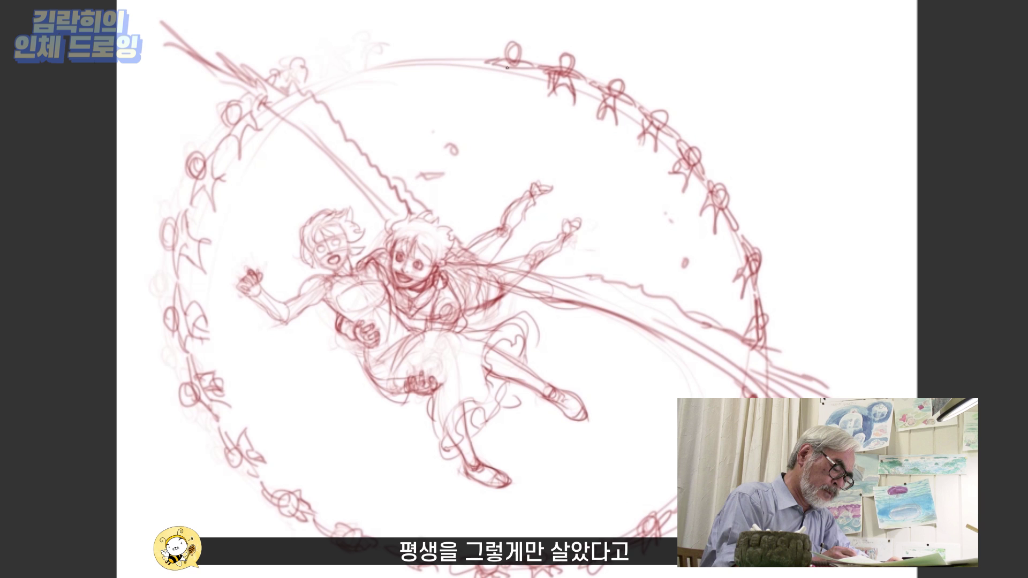
Step: Add small figures at the top and top-left, then lasso the upper-right group
left_click_drag(517, 59, 522, 80)
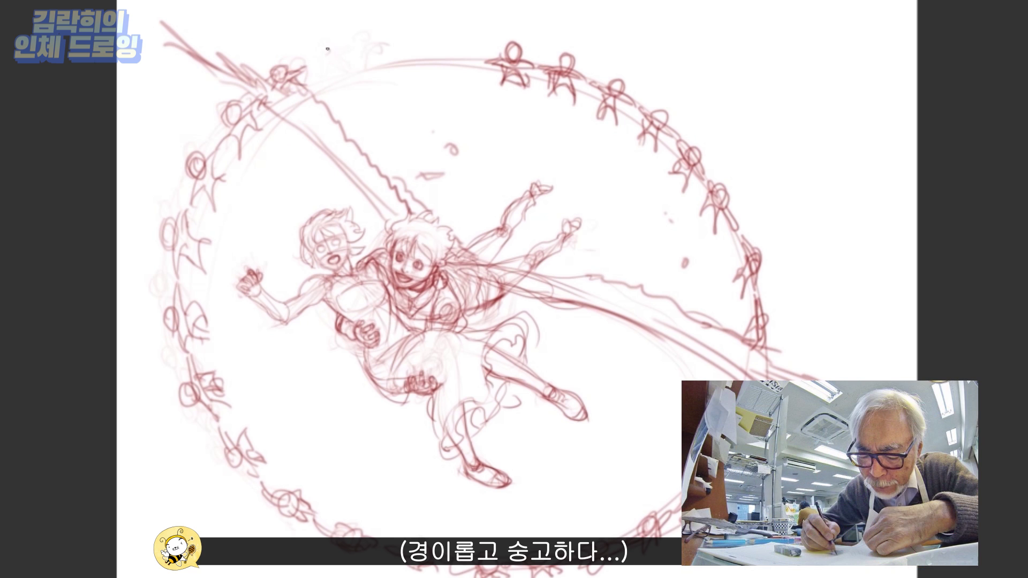
mouse_move(336, 68)
left_mouse_down()
mouse_move(356, 45)
mouse_move(328, 91)
left_mouse_up()
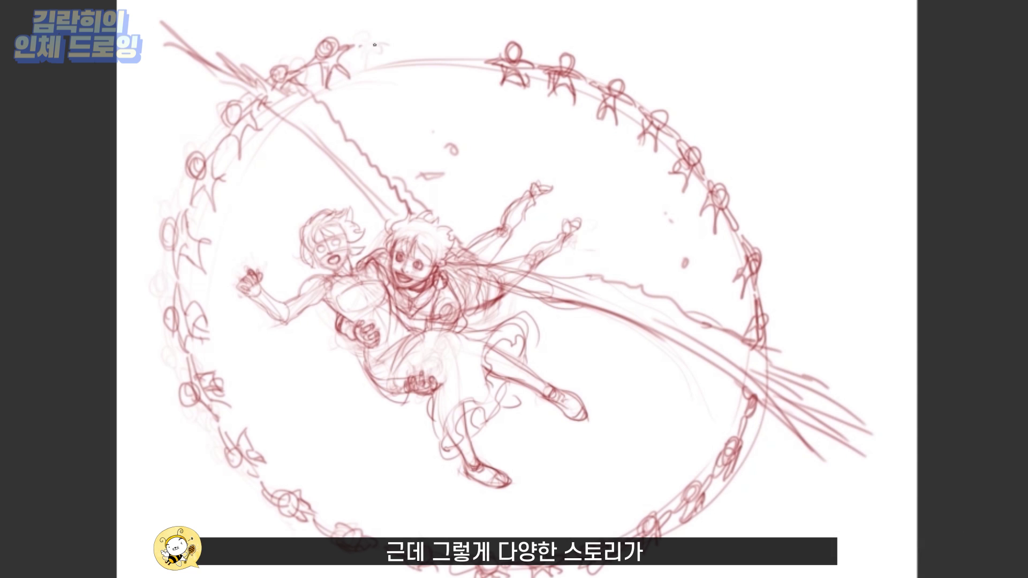
left_click_drag(354, 45, 377, 40)
left_click_drag(394, 24, 382, 33)
mouse_move(443, 22)
left_mouse_down()
mouse_move(435, 30)
mouse_move(453, 35)
left_mouse_up()
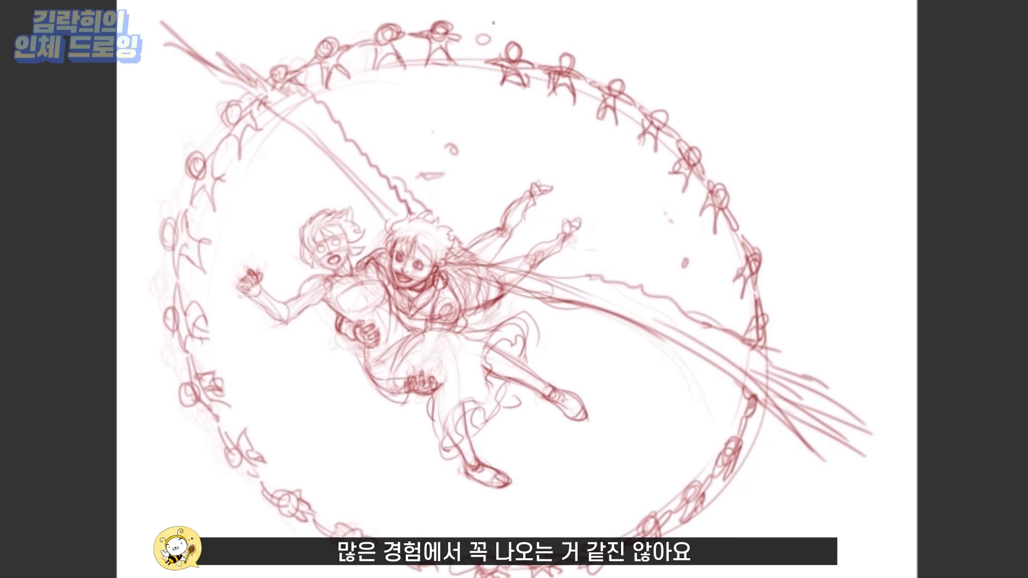
left_click_drag(568, 31, 627, 11)
Step: Apply a transform to the selected figures, deselect, and draw a sweeping inner arc
key("ctrl+t")
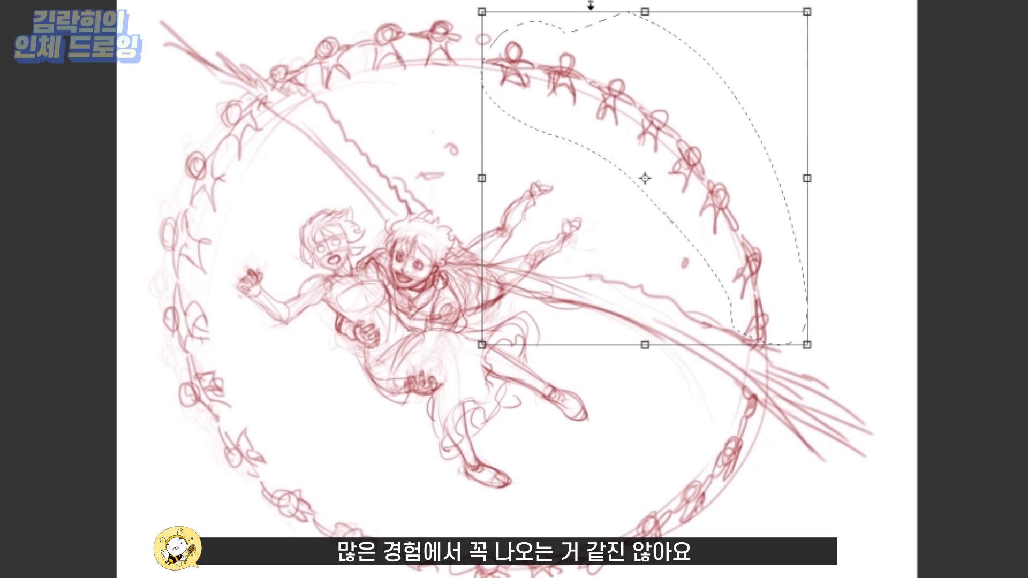
key("Return")
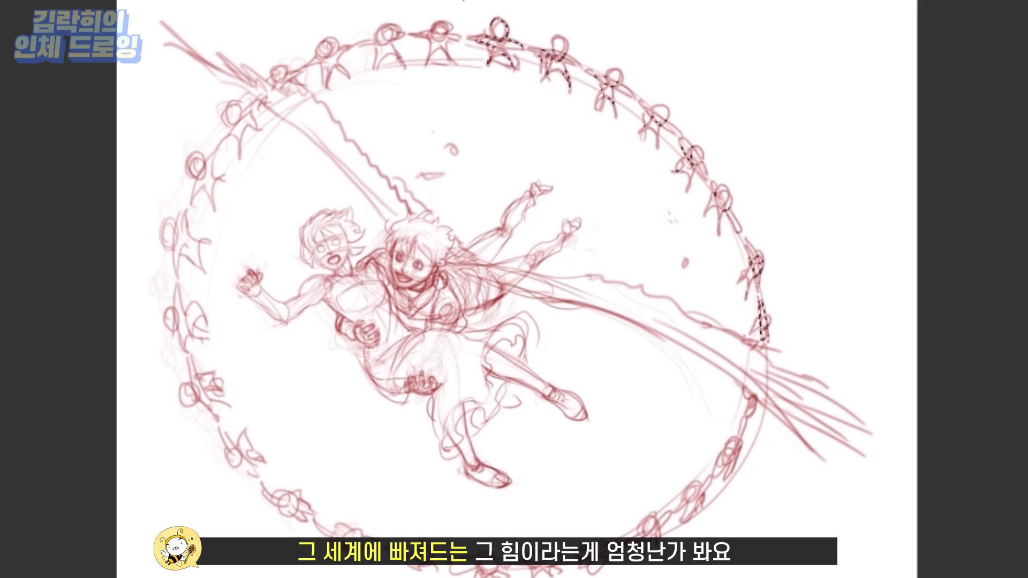
key("ctrl+d")
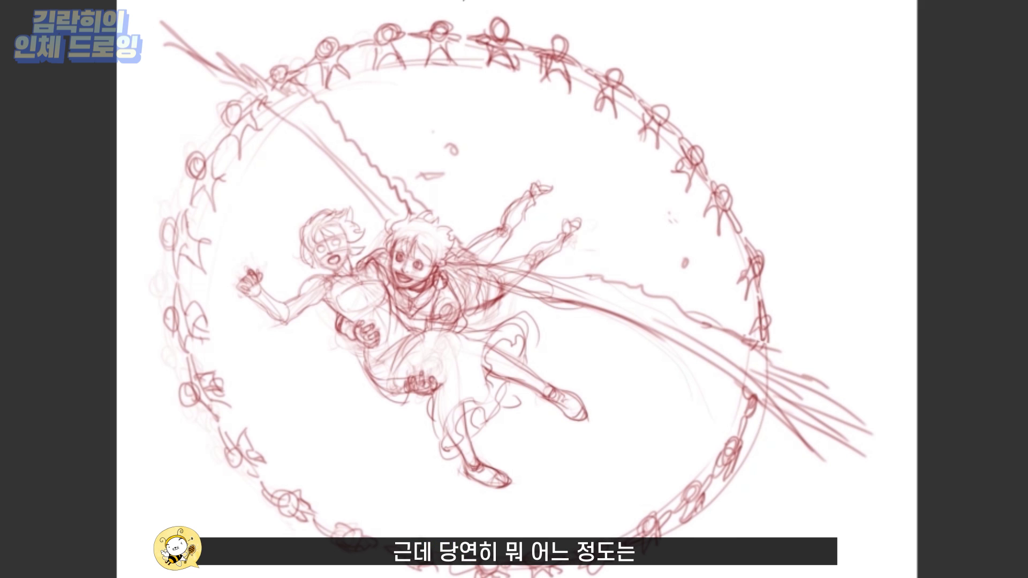
mouse_move(418, 177)
left_mouse_down()
mouse_move(649, 394)
mouse_move(669, 376)
left_mouse_up()
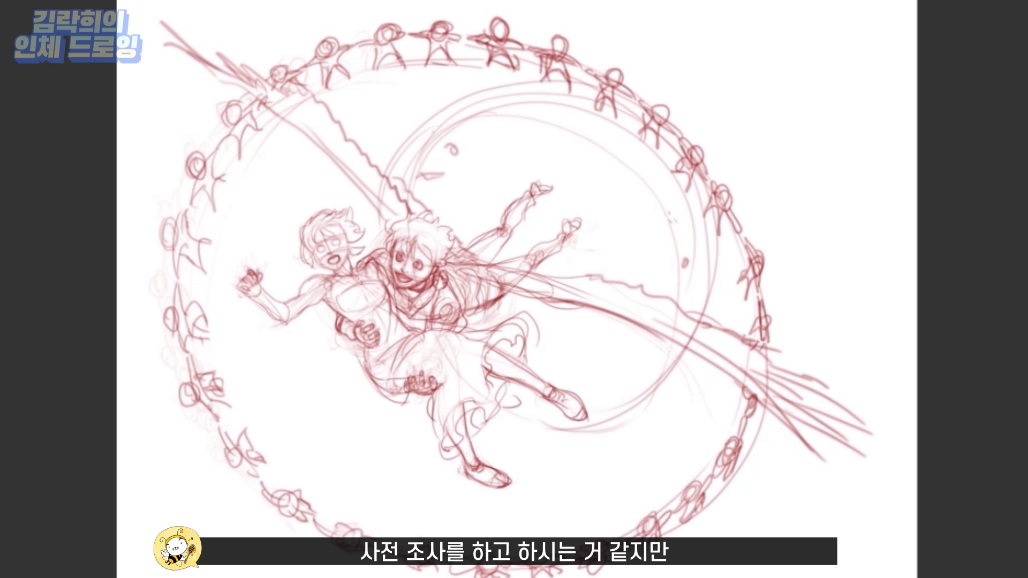
Step: Select the top arc of stick figures, then distort and rotate it to follow the ring
mouse_move(319, 3)
left_mouse_down()
mouse_move(681, 184)
mouse_move(707, 482)
left_mouse_up()
key("ctrl+t")
left_click_drag(567, 152, 663, 135)
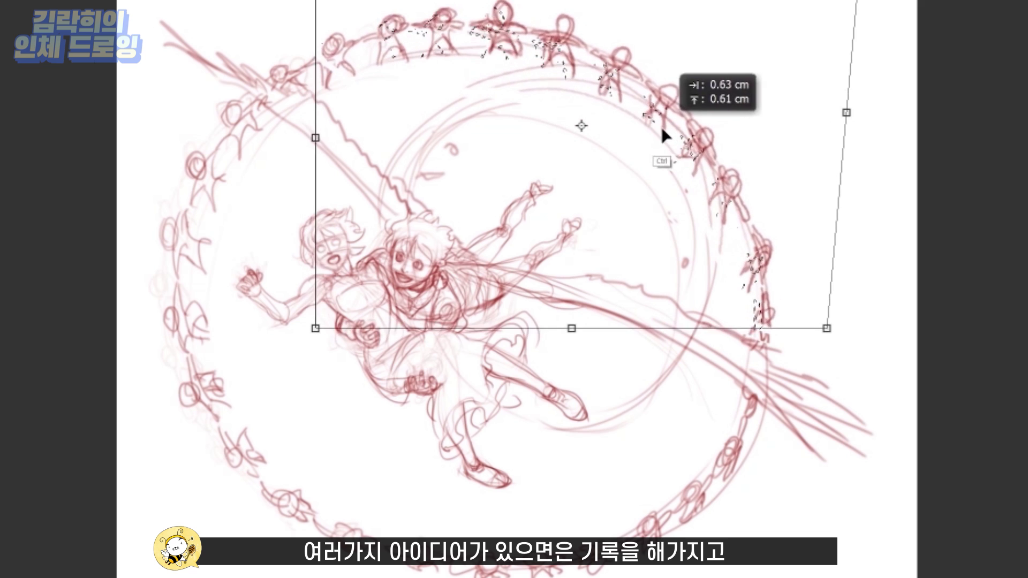
left_click_drag(315, 329, 325, 334)
left_click_drag(846, 112, 886, 95)
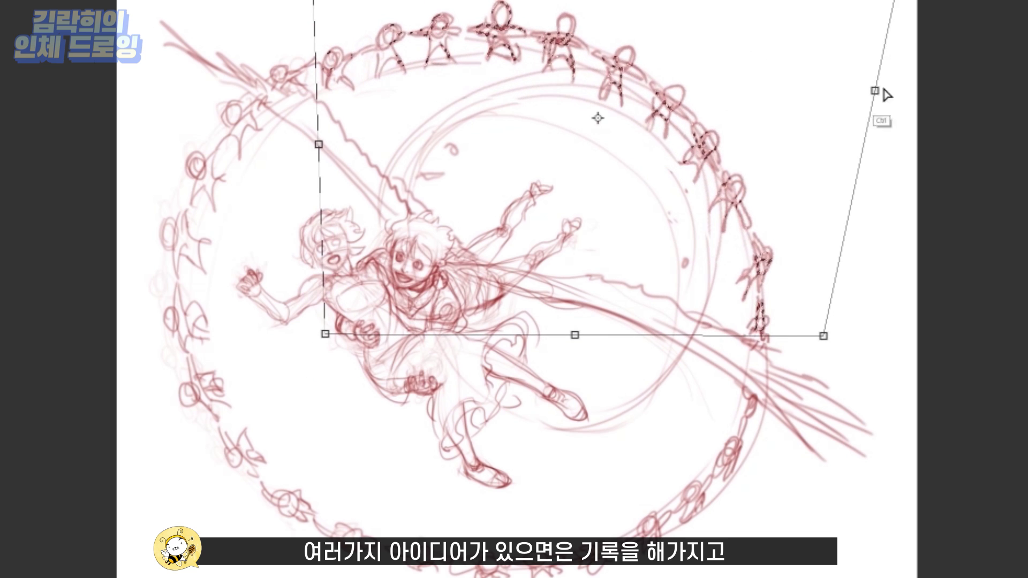
left_click_drag(725, 344, 827, 333)
key("Return")
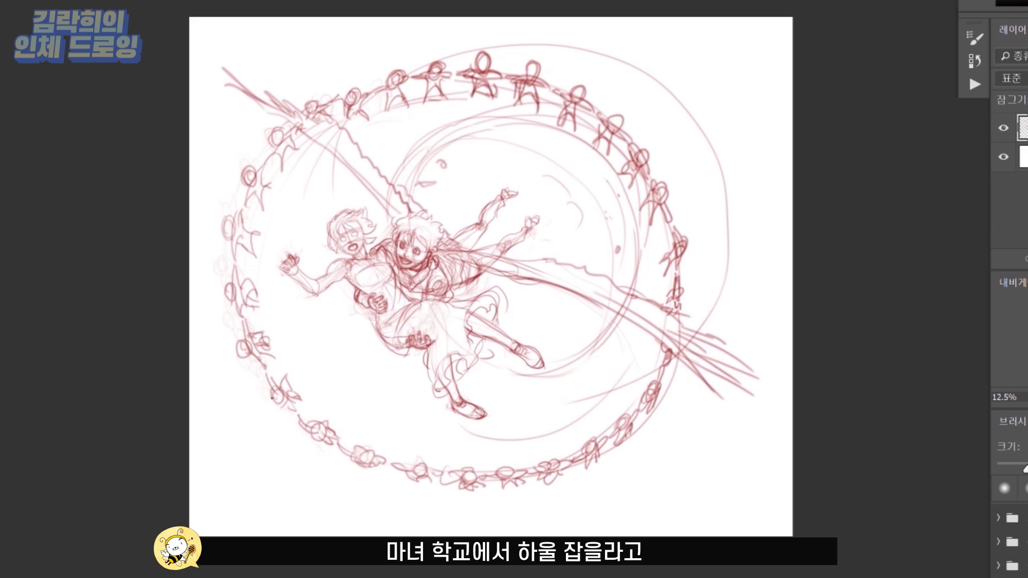
Step: Clean up stray strokes, select the whole ring and reshape it with Free Transform
left_click_drag(251, 171, 257, 231)
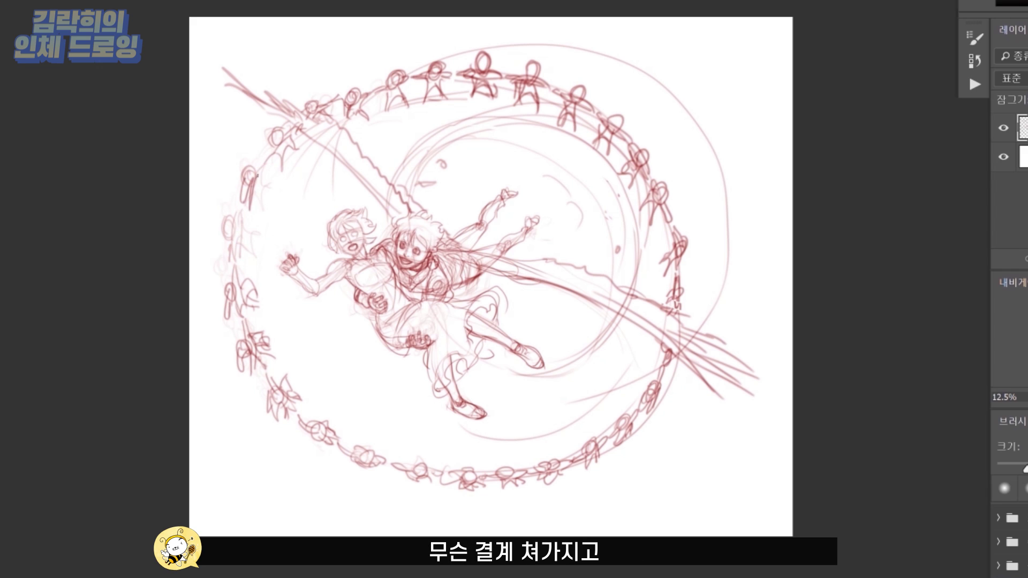
left_click_drag(506, 45, 725, 218)
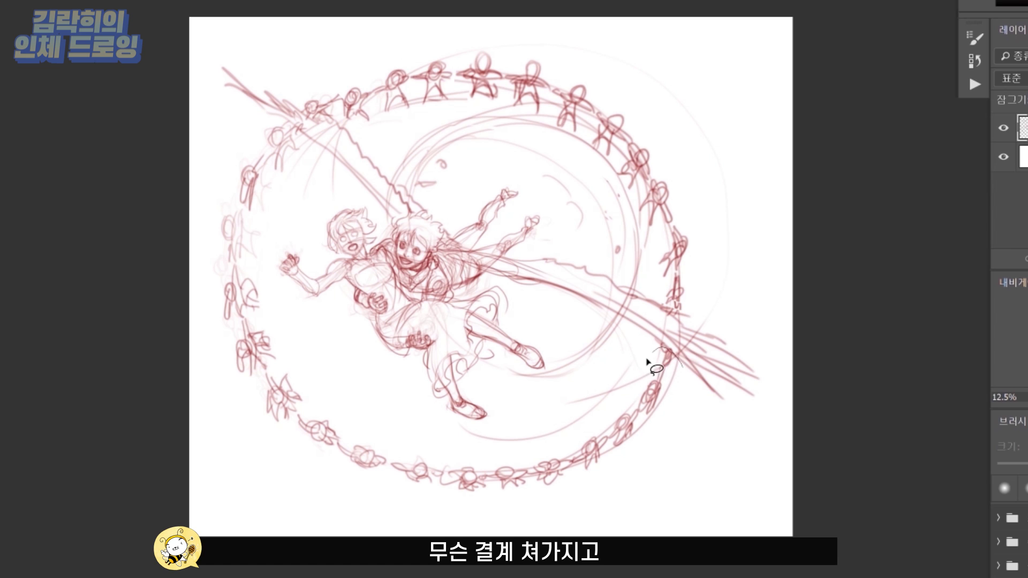
left_click_drag(648, 363, 679, 358)
left_click_drag(694, 308, 320, 113)
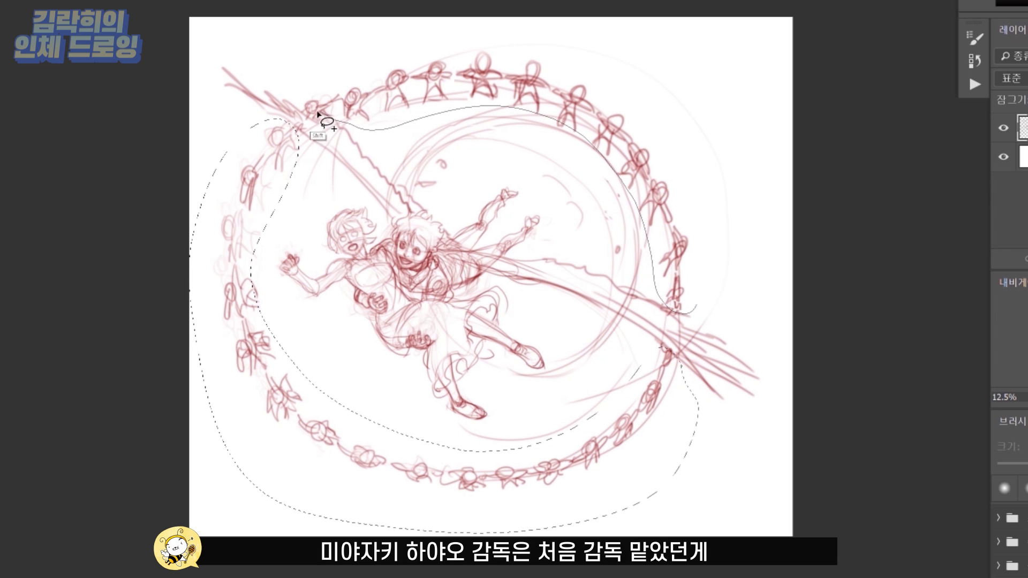
key("ctrl+t")
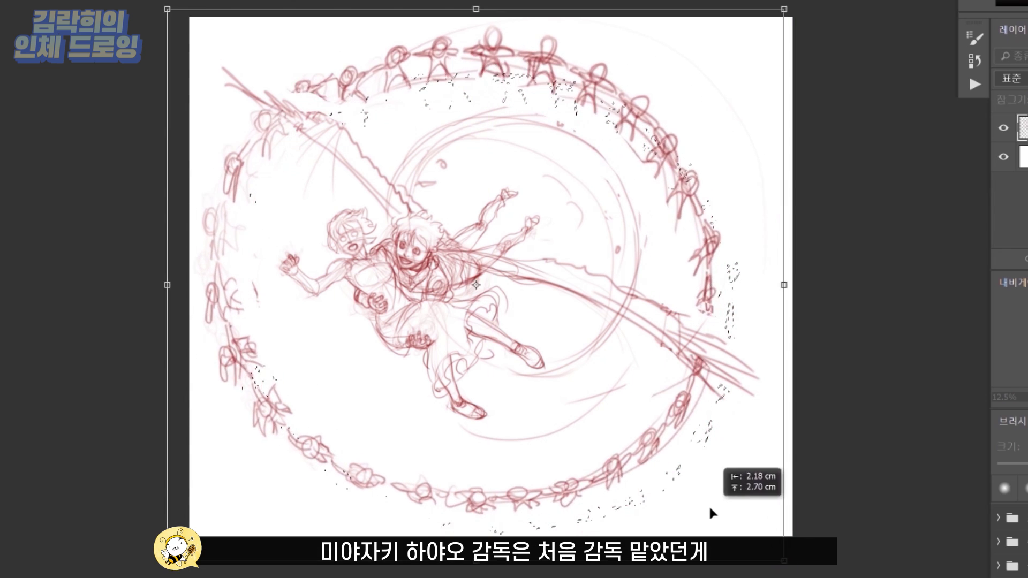
left_click_drag(712, 513, 772, 535)
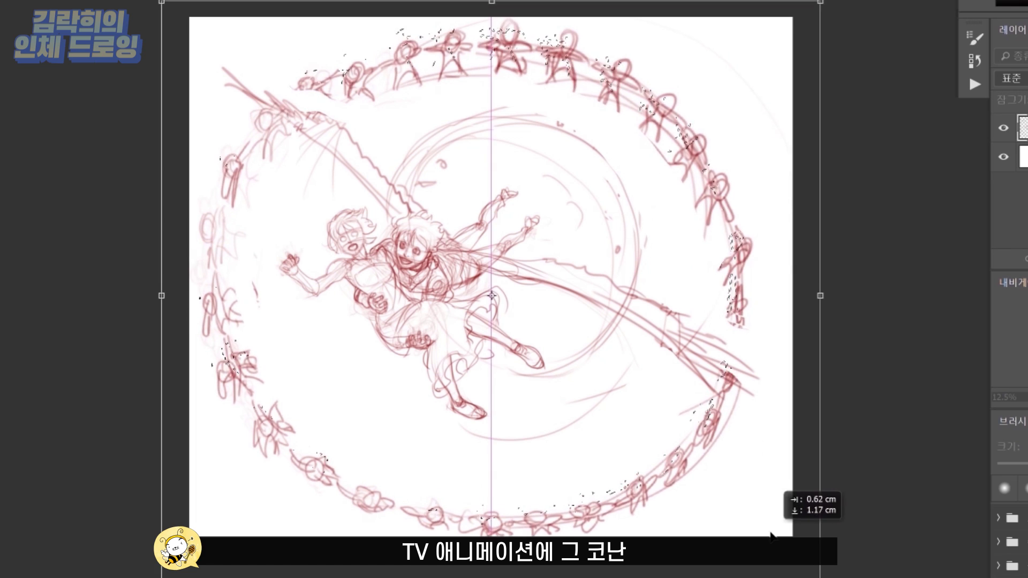
key("Return")
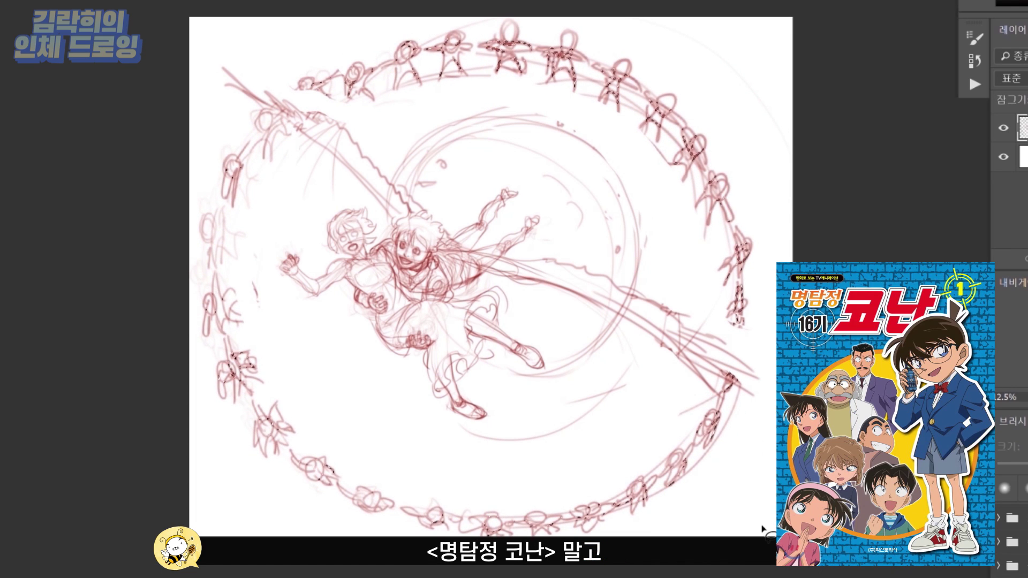
Step: Scale the ring sketch down slightly and start speed lines at the lower left
key("ctrl+t")
left_click_drag(763, 529, 724, 434)
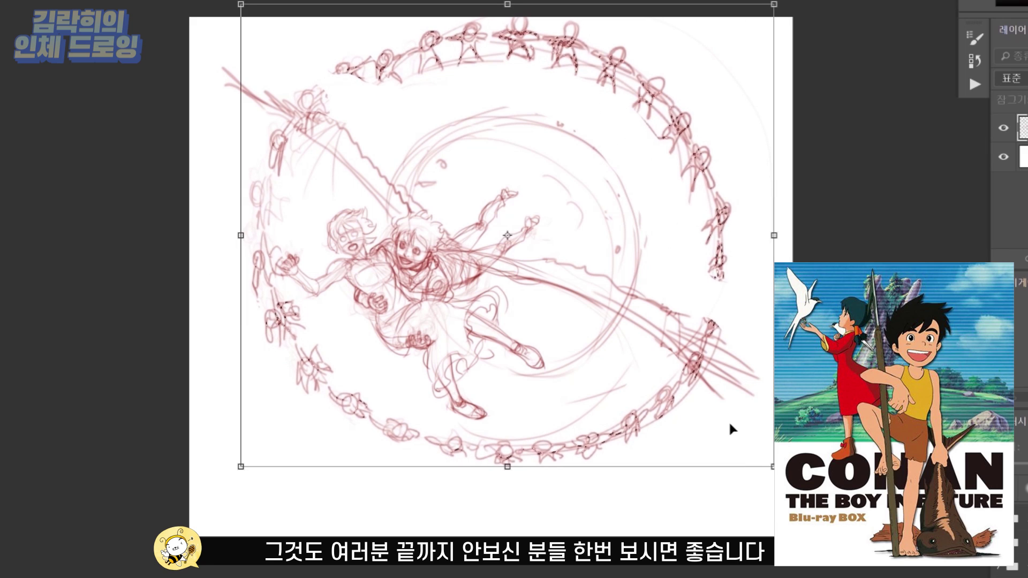
key("Escape")
left_click_drag(257, 367, 194, 407)
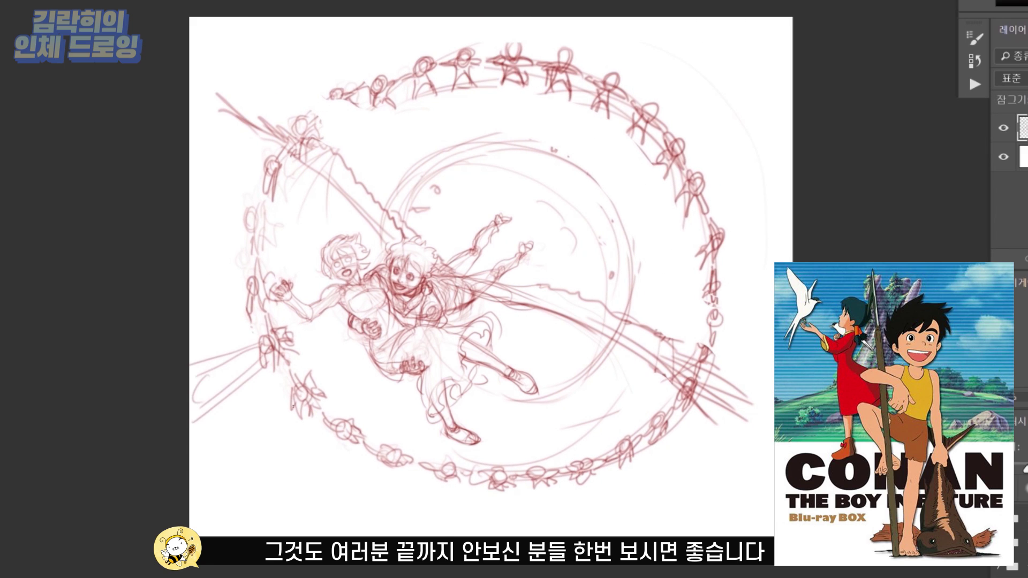
mouse_move(289, 418)
left_mouse_down()
mouse_move(218, 484)
mouse_move(234, 512)
left_mouse_up()
Step: Draw speed lines below the ring, fanning out at the lower left and lower right
mouse_move(345, 442)
left_mouse_down()
mouse_move(279, 533)
mouse_move(321, 536)
left_mouse_up()
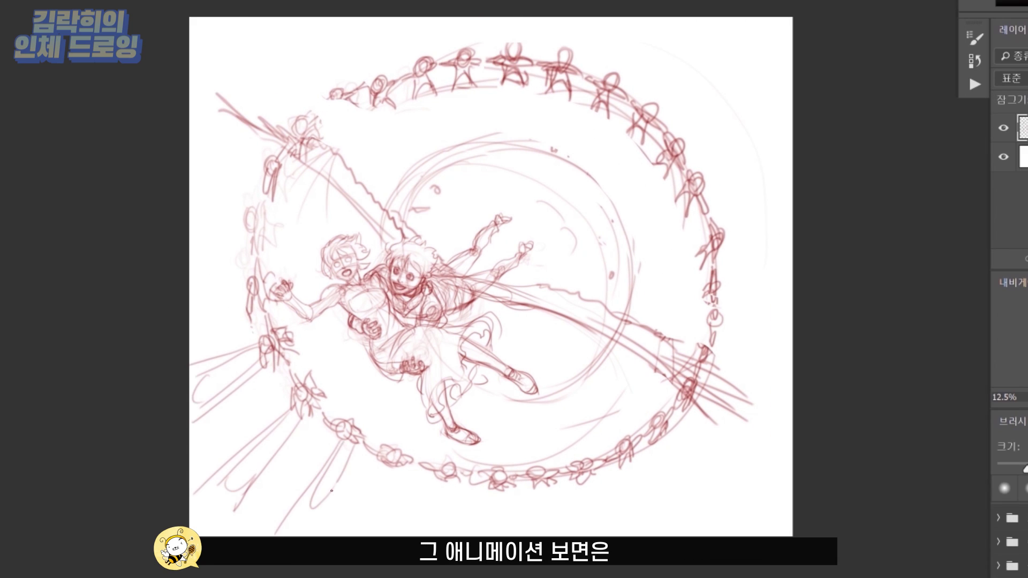
left_click_drag(388, 467, 362, 530)
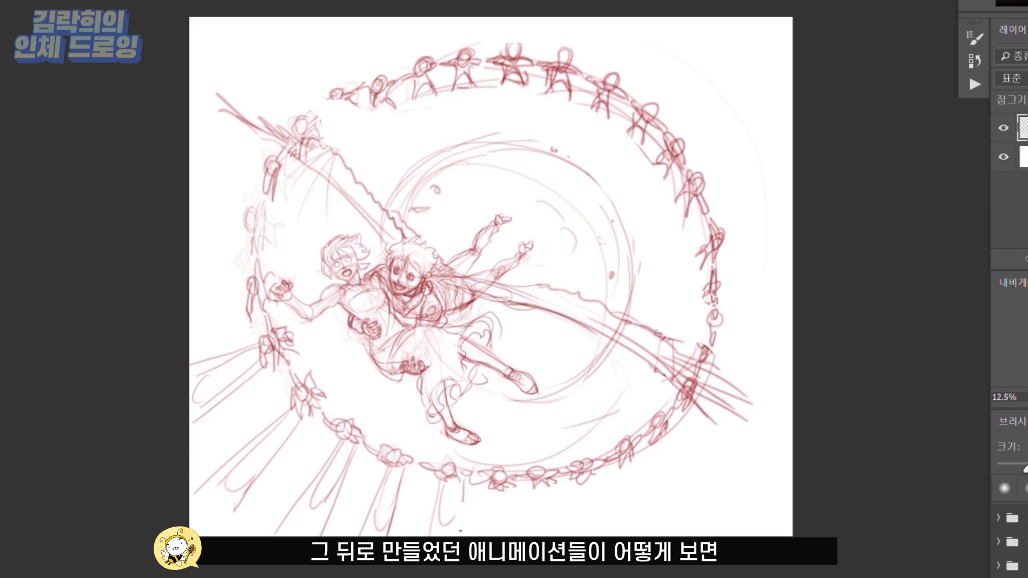
left_click_drag(463, 482, 452, 536)
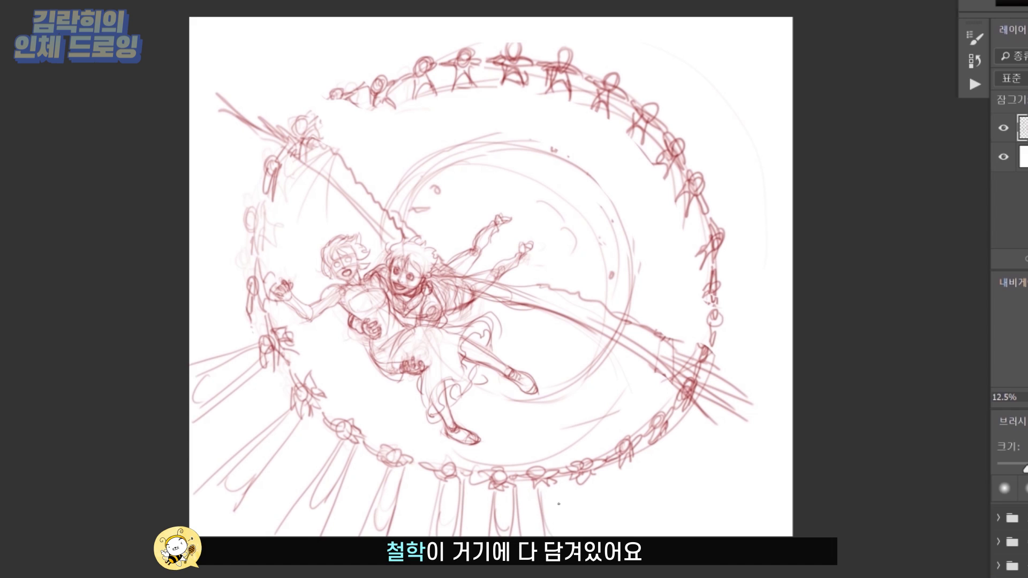
mouse_move(633, 466)
left_mouse_down()
mouse_move(599, 536)
mouse_move(736, 536)
left_mouse_up()
left_click_drag(667, 448, 790, 508)
left_click_drag(681, 429, 793, 469)
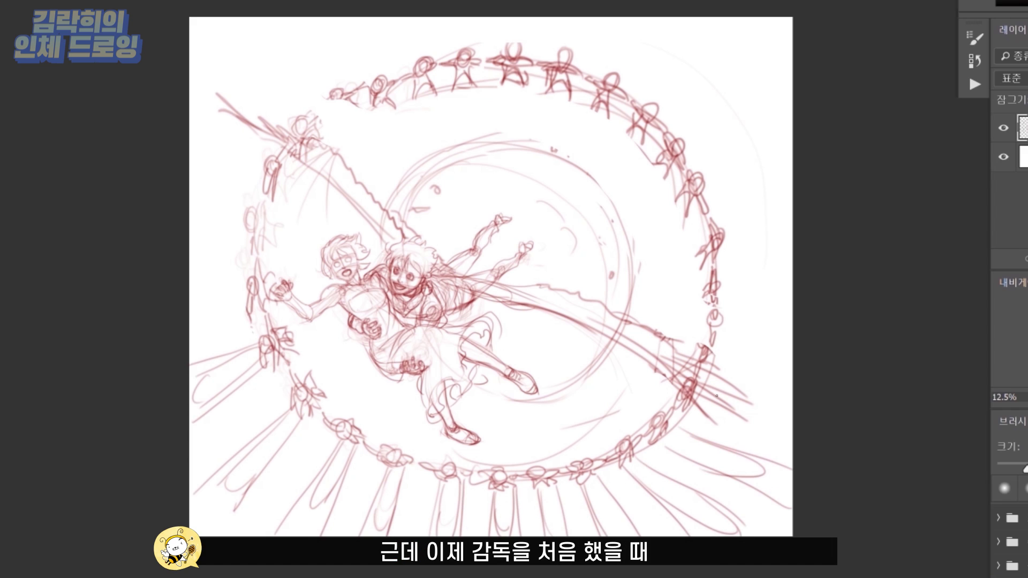
left_click_drag(720, 399, 793, 423)
left_click_drag(718, 424, 788, 447)
Step: Erase part of the figures on the ring's right and draw speed lines off that side
left_click_drag(733, 347, 714, 228)
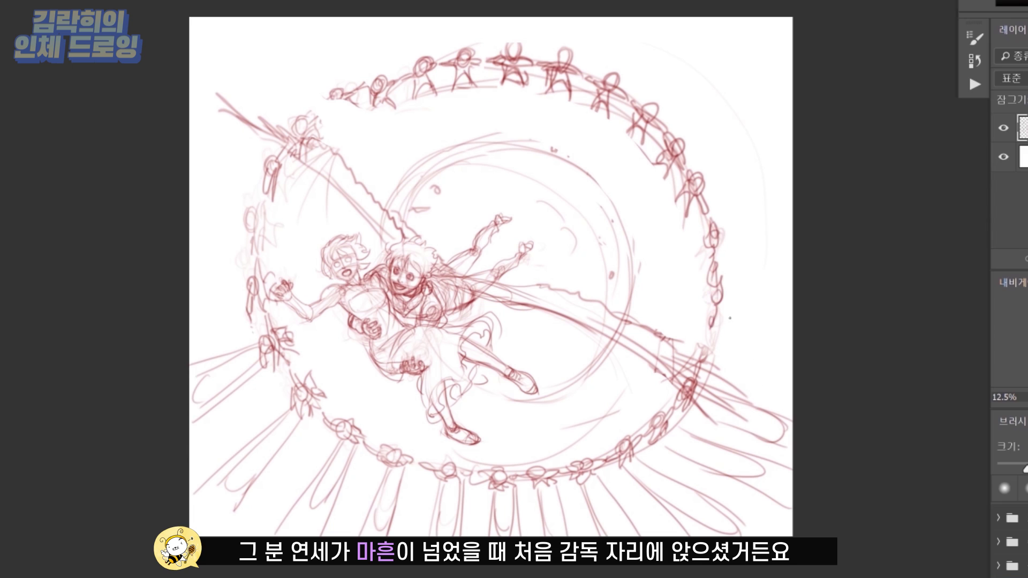
left_click_drag(727, 332, 792, 374)
left_click_drag(723, 256, 793, 251)
left_click_drag(717, 220, 792, 193)
left_click_drag(723, 242, 787, 209)
mouse_move(702, 163)
left_mouse_down()
mouse_move(767, 123)
mouse_move(707, 188)
left_mouse_up()
Step: Add looping speed lines across the upper right and along the top edge
left_click_drag(677, 126, 749, 64)
left_click_drag(688, 158, 782, 97)
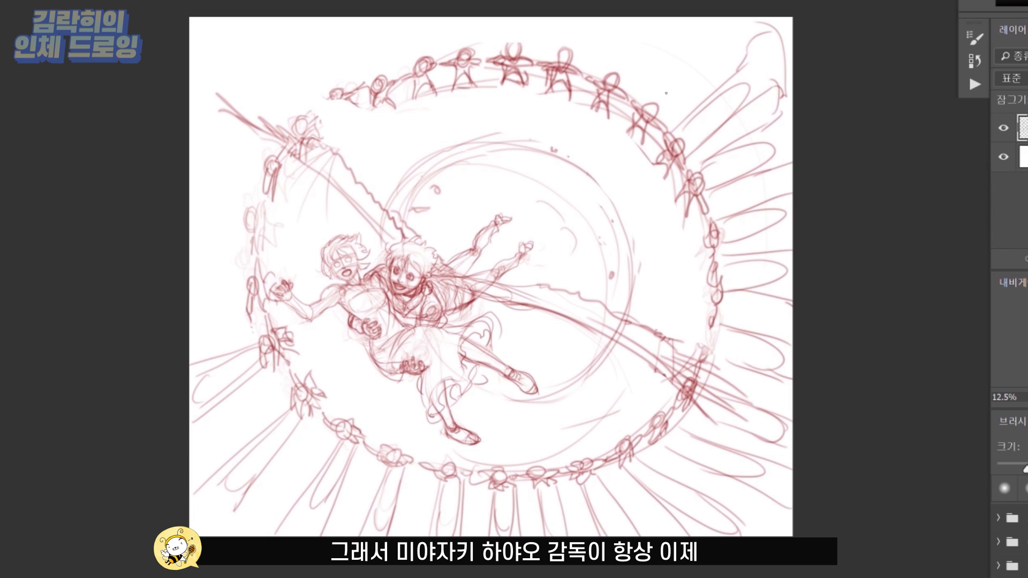
left_click_drag(664, 123, 703, 40)
left_click_drag(691, 86, 742, 17)
left_click_drag(629, 75, 599, 17)
left_click_drag(645, 98, 620, 17)
left_click_drag(582, 70, 575, 17)
left_click_drag(565, 60, 549, 17)
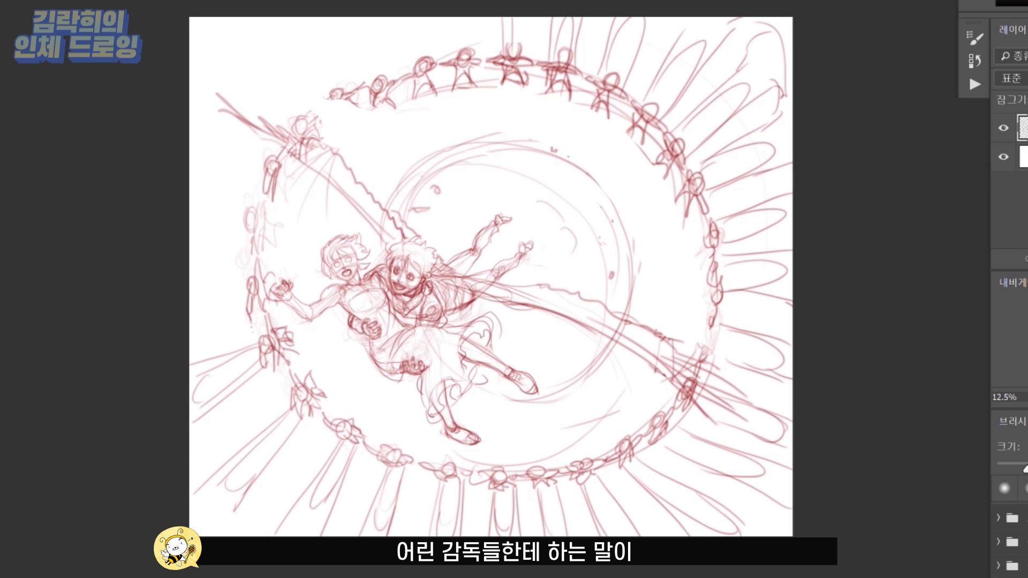
left_click_drag(512, 66, 506, 17)
left_click_drag(470, 91, 460, 17)
left_click_drag(410, 91, 393, 26)
Step: Add speed lines above the ring's upper left and to the left of the ring
mouse_move(329, 33)
left_mouse_down()
mouse_move(372, 110)
mouse_move(342, 19)
left_mouse_up()
left_click_drag(319, 54, 332, 17)
left_click_drag(265, 118, 332, 53)
left_click_drag(346, 112, 271, 19)
left_click_drag(270, 61, 228, 40)
mouse_move(296, 141)
left_mouse_down()
mouse_move(193, 91)
mouse_move(209, 75)
left_mouse_up()
left_click_drag(268, 187, 191, 139)
left_click_drag(268, 162, 189, 129)
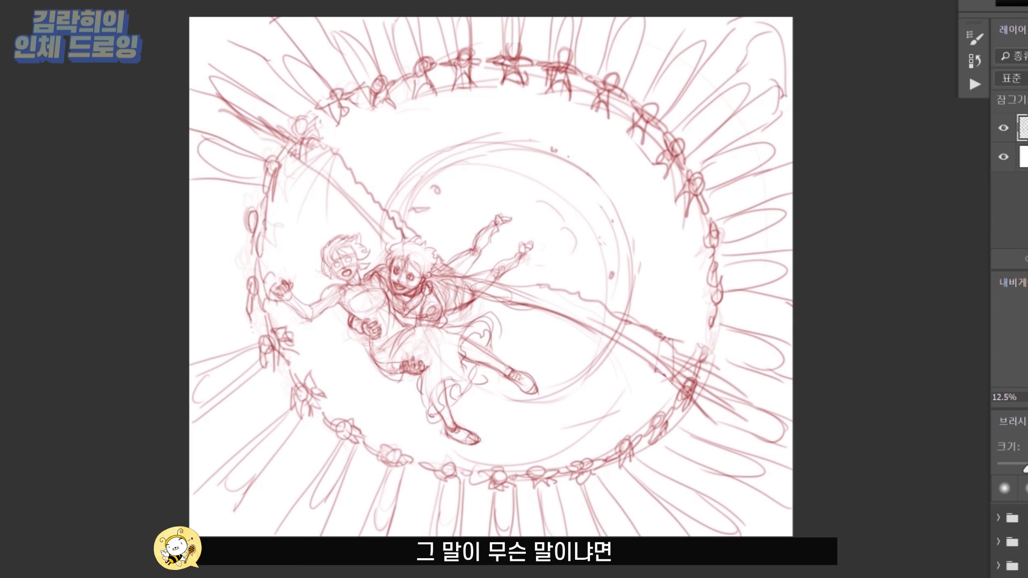
Step: Add speed lines along the canvas's left edge and below the ring at lower left
left_click_drag(254, 214, 188, 215)
left_click_drag(257, 250, 185, 257)
mouse_move(246, 286)
left_mouse_down()
mouse_move(188, 298)
mouse_move(181, 324)
left_mouse_up()
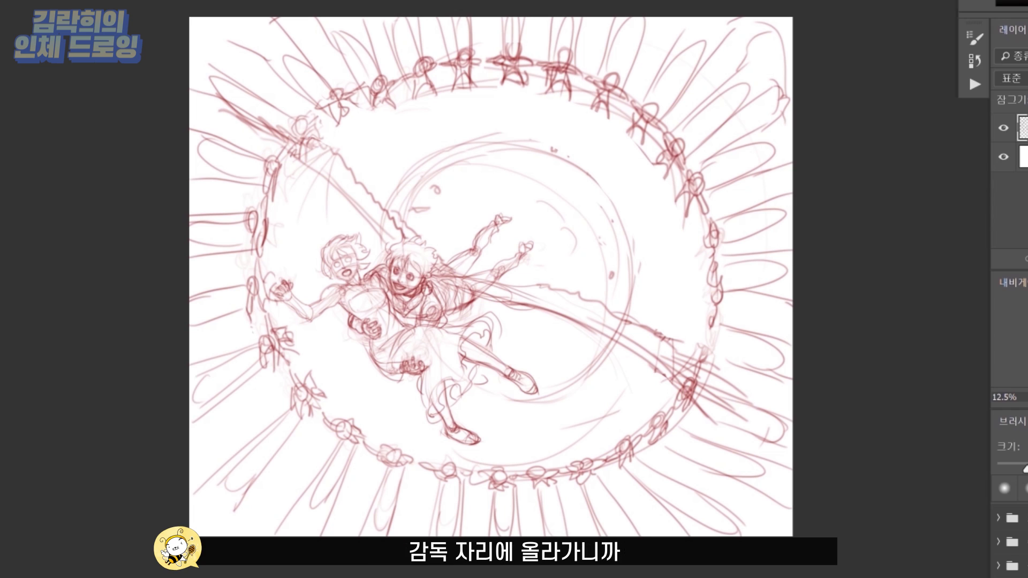
left_click_drag(273, 434, 239, 478)
left_click_drag(252, 482, 218, 530)
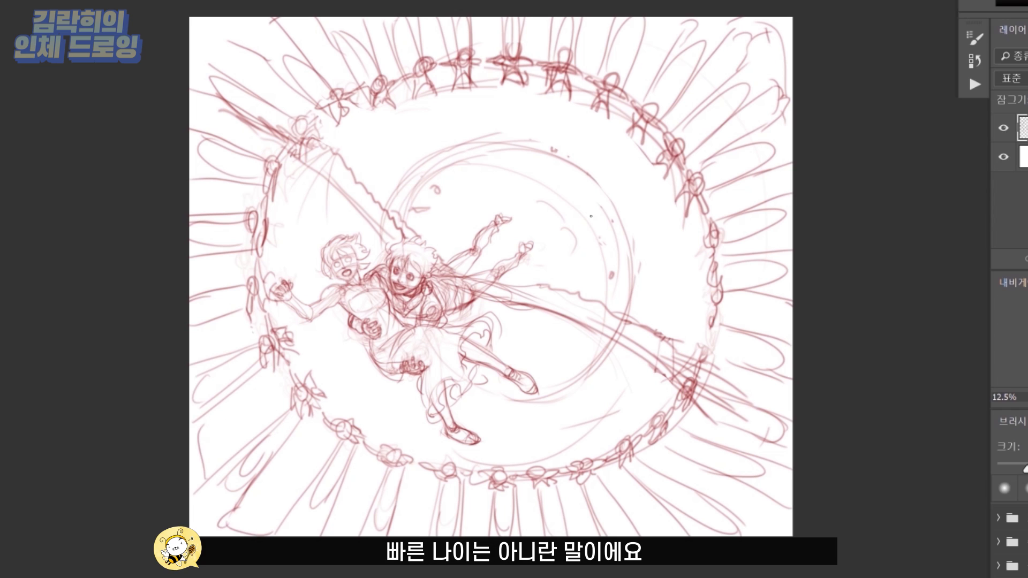
Step: Sketch sweeping arcs inside the ring, undoing the last circle stroke
mouse_move(351, 172)
left_mouse_down()
mouse_move(566, 105)
mouse_move(665, 311)
left_mouse_up()
mouse_move(589, 194)
left_mouse_down()
mouse_move(620, 263)
mouse_move(540, 214)
mouse_move(643, 278)
left_mouse_up()
key("ctrl+z")
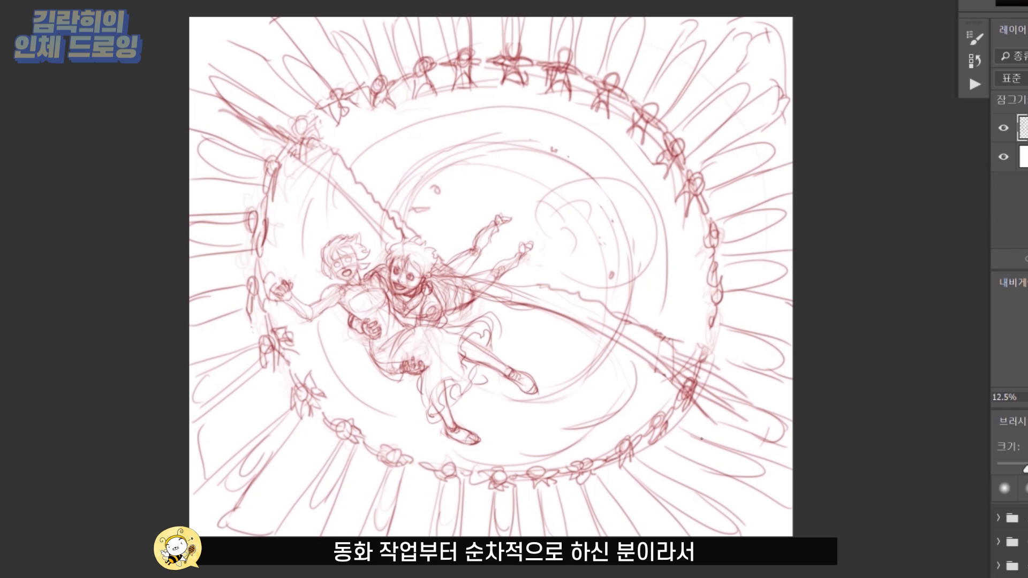
Step: Lasso the outer ring of figures, enlarge it with Ctrl+T, and move it left and down
mouse_move(571, 111)
left_mouse_down()
mouse_move(297, 138)
mouse_move(271, 278)
mouse_move(493, 464)
mouse_move(702, 421)
mouse_move(522, 5)
left_mouse_up()
key("ctrl+t")
mouse_move(511, 478)
left_mouse_down()
mouse_move(474, 499)
mouse_move(518, 512)
left_mouse_up()
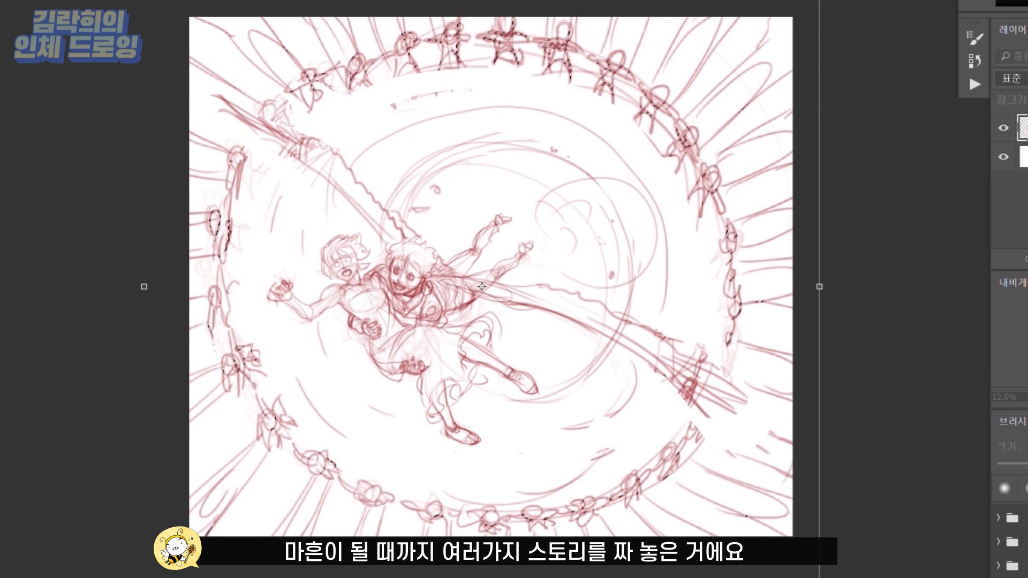
Step: Narrow the outer ring, then rotate the whole sketch clockwise and nudge it left and up
mouse_move(820, 286)
left_mouse_down()
mouse_move(763, 291)
mouse_move(611, 390)
left_mouse_up()
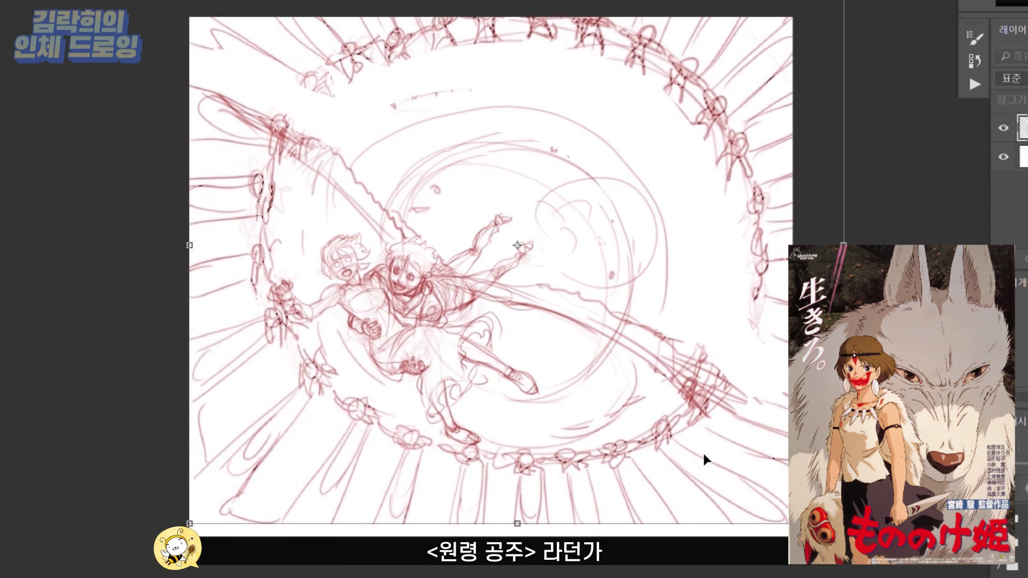
key("Return")
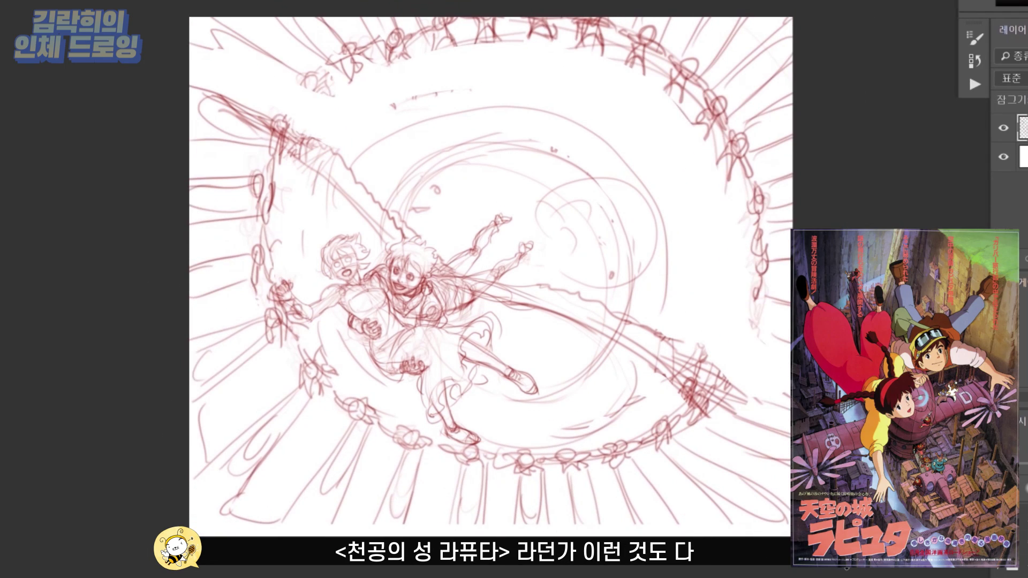
key("ctrl+t")
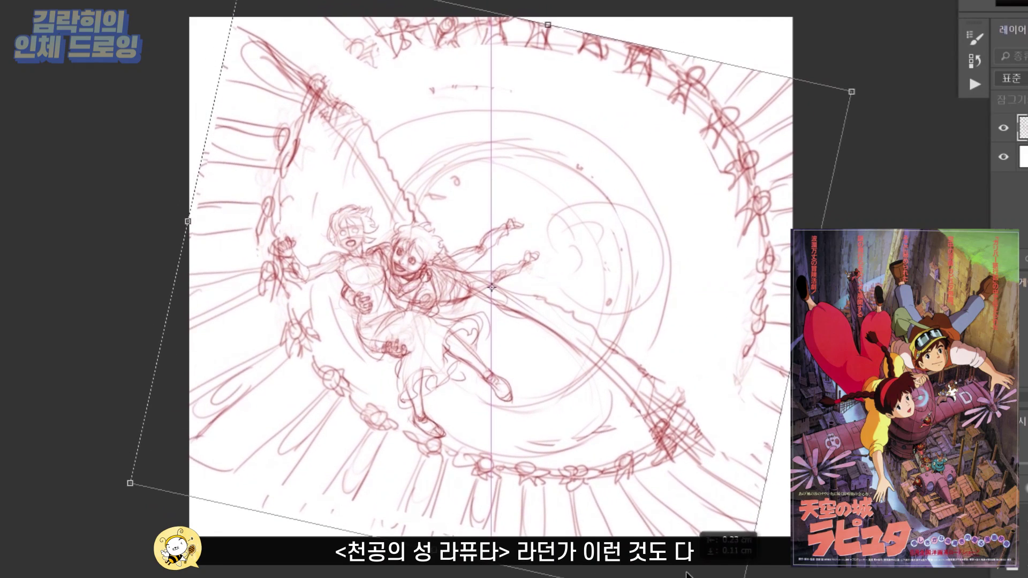
left_click_drag(134, 552, 107, 471)
key("Return")
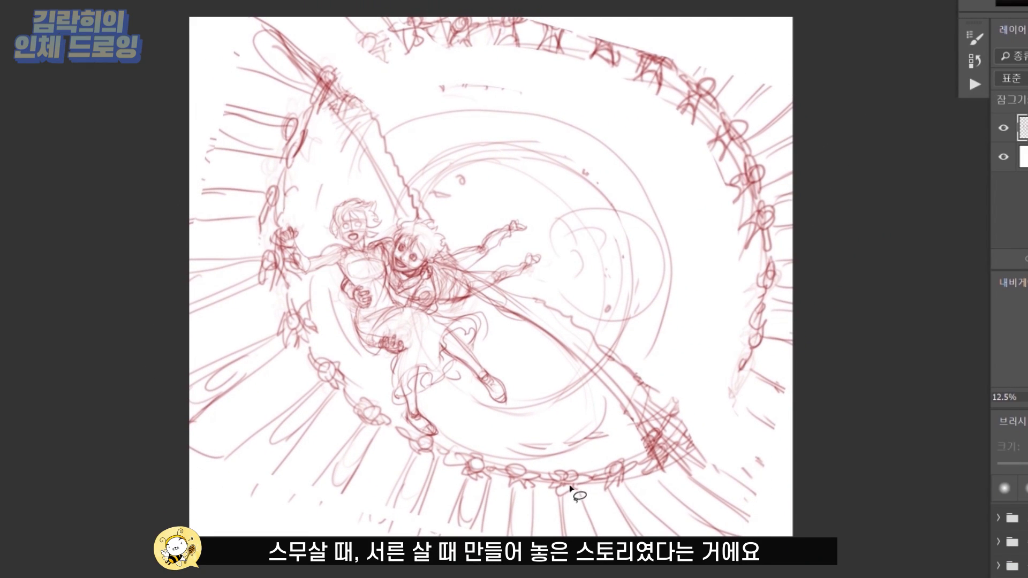
left_click_drag(574, 487, 554, 474)
Step: Crop the canvas to a tighter frame around the crowd ring
key("c")
left_click_drag(792, 535, 783, 530)
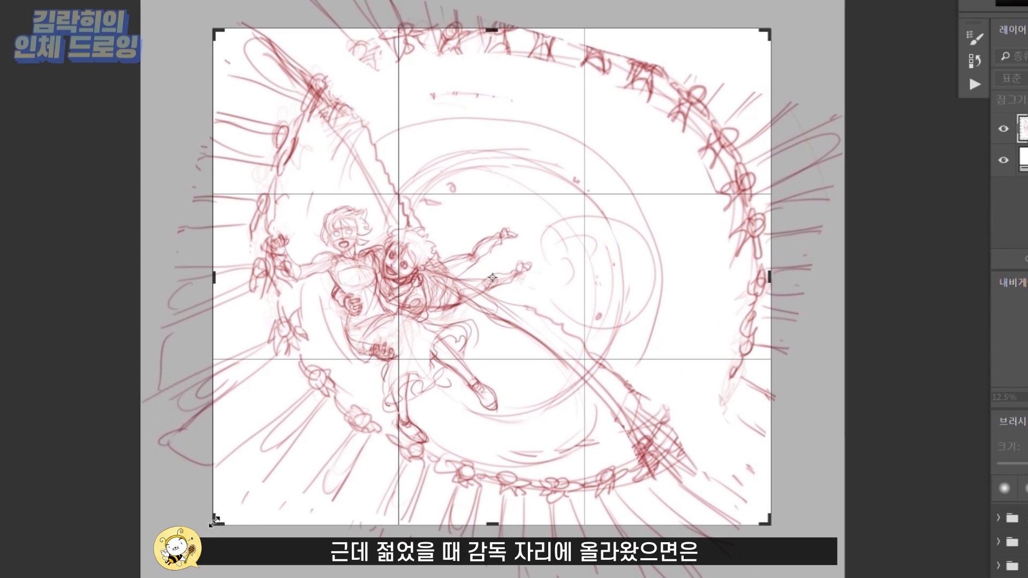
key("Return")
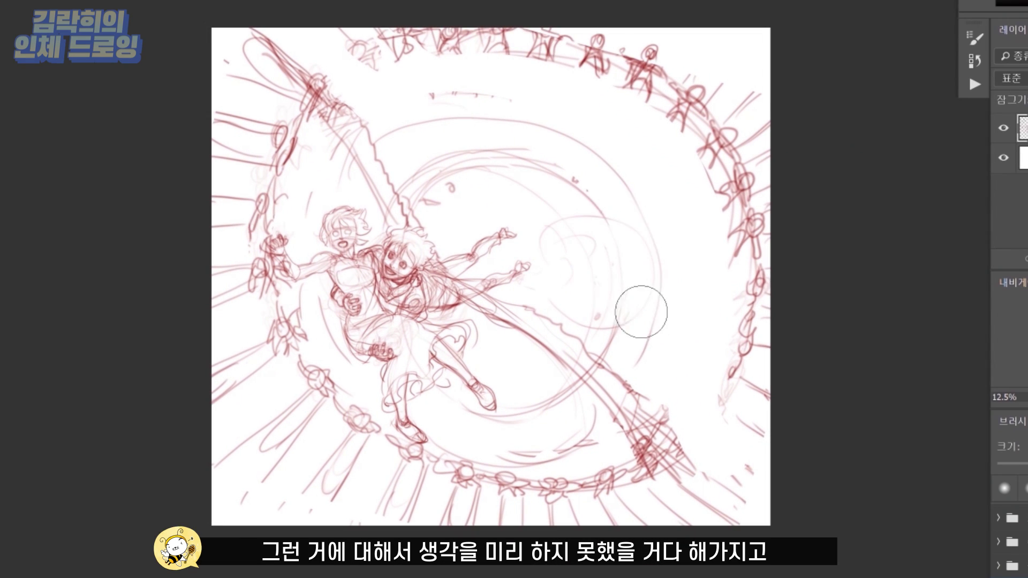
Step: Add a few freehand strokes near the ring and erase the inner spiral arcs
left_click_drag(726, 396, 709, 431)
left_click_drag(677, 472, 699, 459)
left_click_drag(338, 57, 335, 72)
mouse_move(638, 179)
left_mouse_down()
mouse_move(486, 156)
mouse_move(567, 252)
mouse_move(622, 183)
mouse_move(502, 131)
left_mouse_up()
Step: Sketch the round flying machine with radiating strokes below it and a small oval beside it
left_click_drag(397, 134, 614, 95)
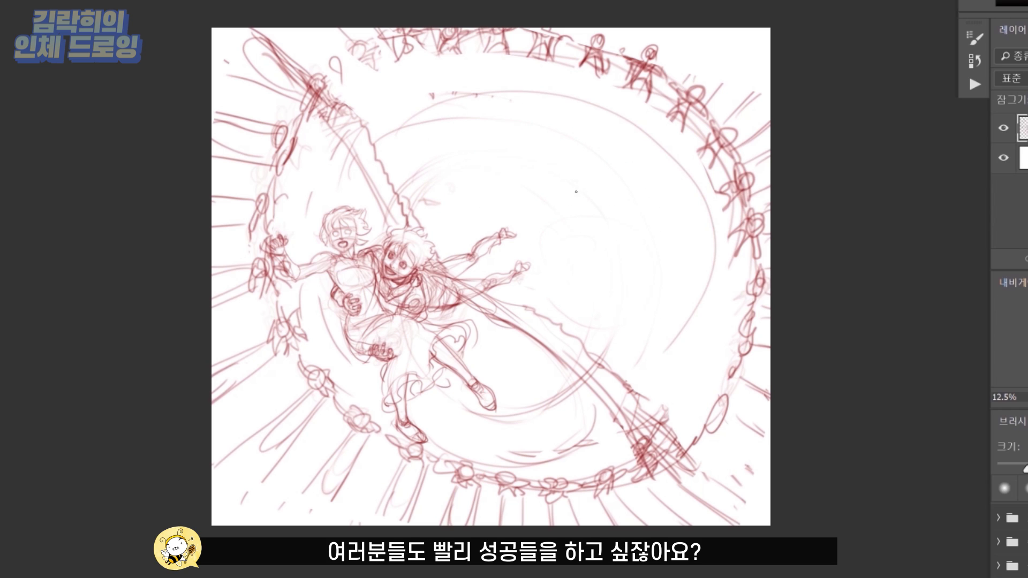
left_click_drag(643, 193, 637, 252)
mouse_move(595, 188)
left_mouse_down()
mouse_move(592, 238)
mouse_move(580, 229)
mouse_move(616, 250)
mouse_move(606, 297)
left_mouse_up()
left_click_drag(622, 251, 628, 268)
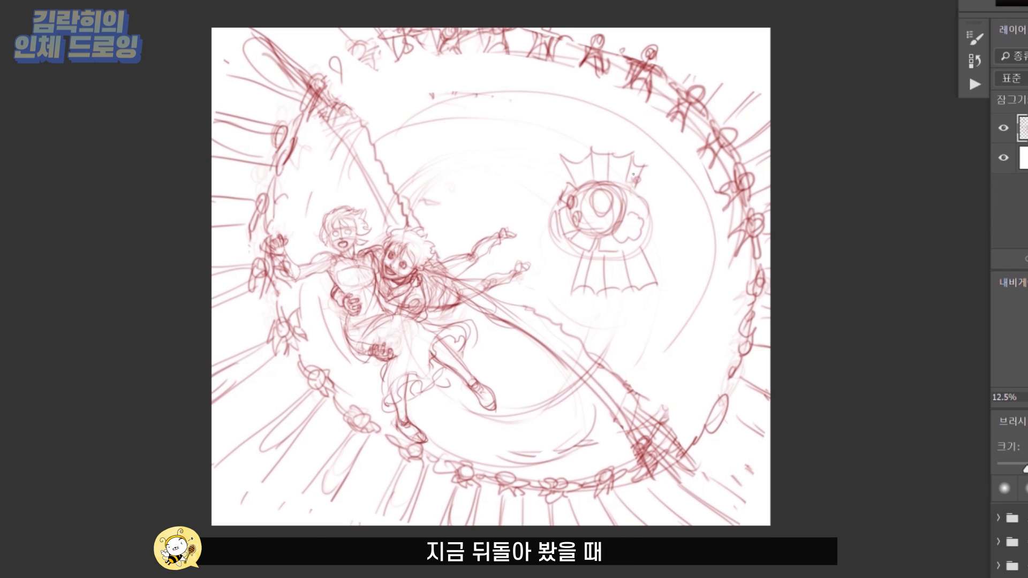
left_click_drag(652, 196, 657, 197)
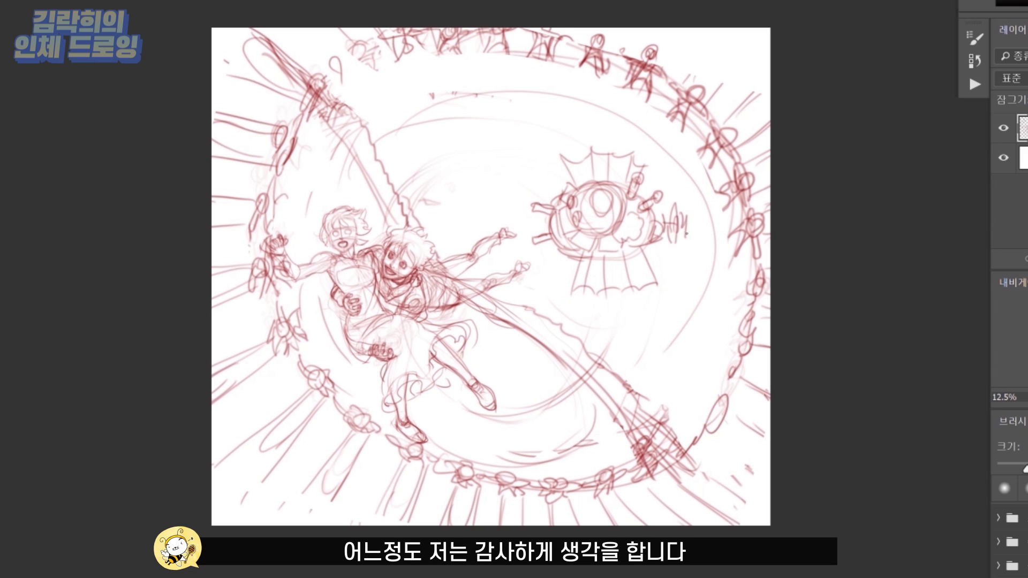
Step: Sketch clouds across the top of the canvas and one in the lower middle
left_click_drag(399, 102, 429, 54)
left_click_drag(536, 56, 551, 129)
left_click_drag(621, 97, 695, 152)
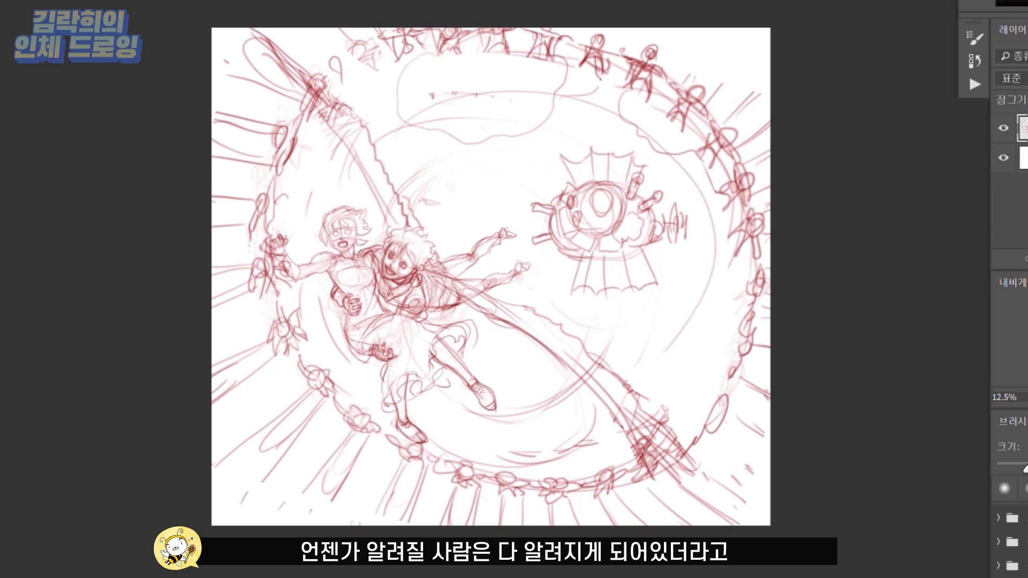
left_click_drag(472, 413, 618, 445)
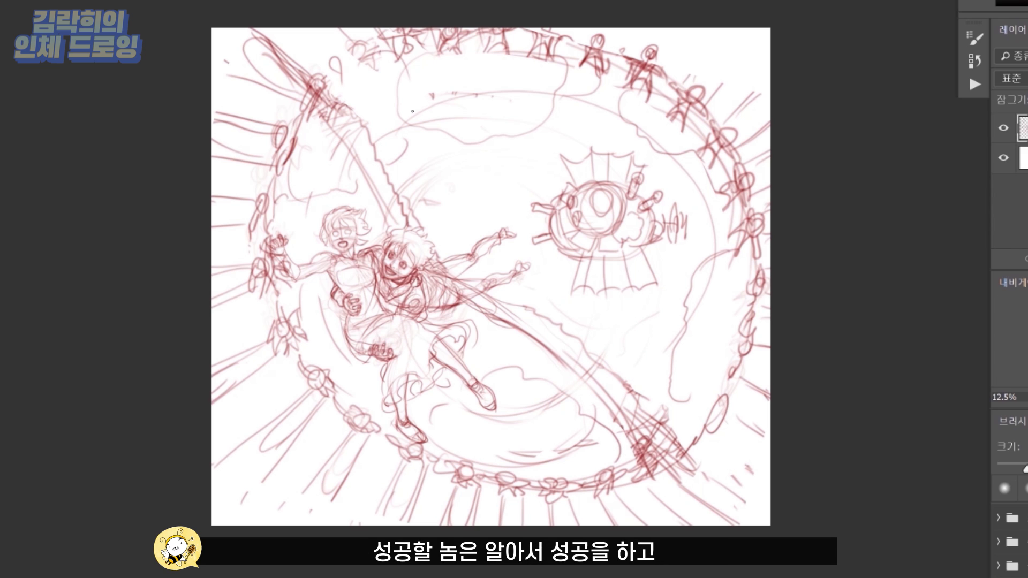
Step: Lasso the flying machine and move it up and to the left
left_click_drag(557, 284, 673, 178)
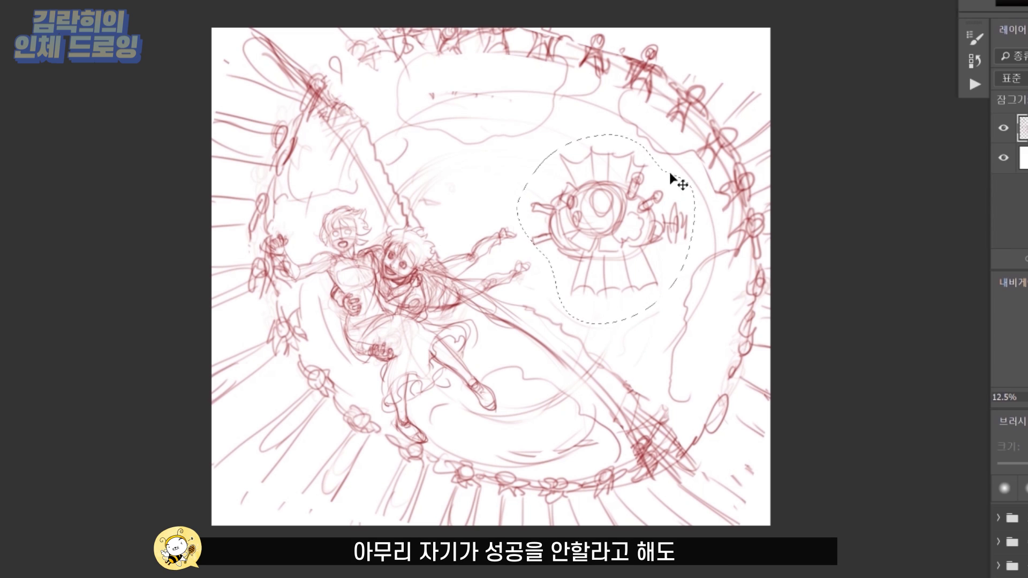
key("ctrl+t")
left_click_drag(725, 363, 635, 305)
key("Return")
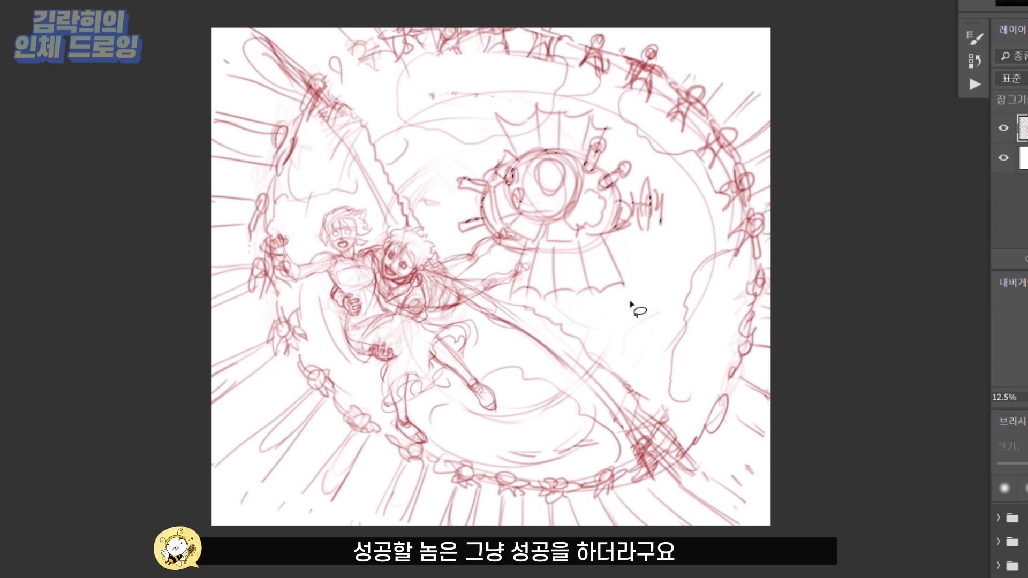
Step: Rotate the whole sketch slightly counterclockwise
key("ctrl+t")
left_click_drag(787, 531, 851, 412)
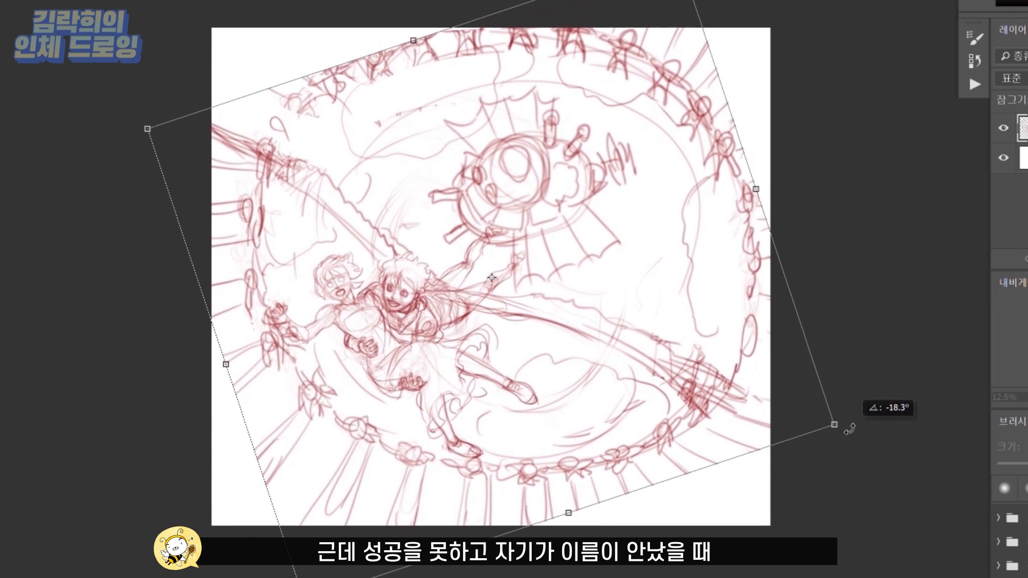
key("Return")
Step: Crop the canvas wider past both sides and lower its top for a widescreen frame
key("c")
left_click_drag(771, 526, 830, 511)
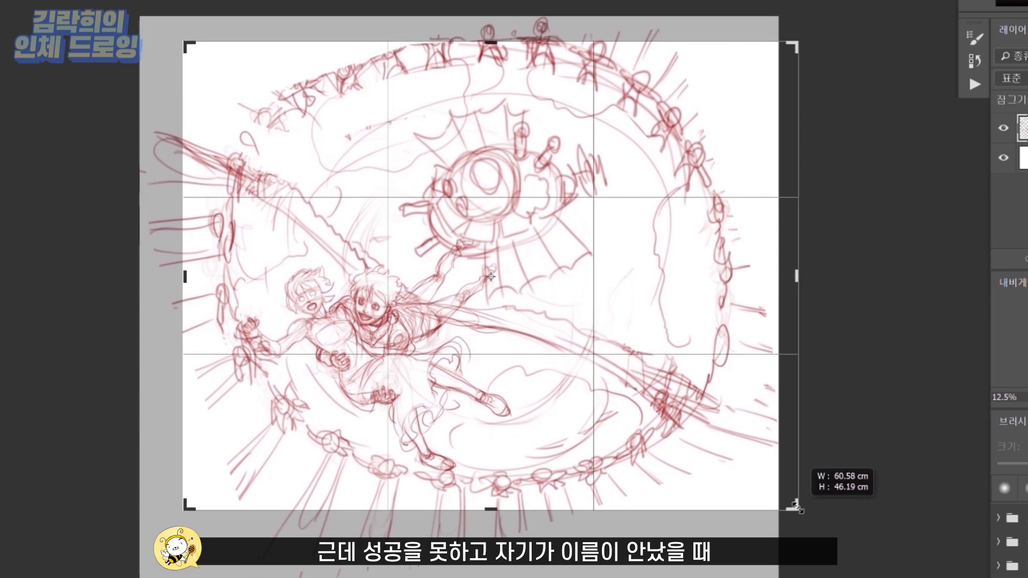
left_click_drag(212, 526, 154, 512)
mouse_move(771, 27)
left_mouse_down()
mouse_move(810, 35)
mouse_move(824, 71)
left_mouse_up()
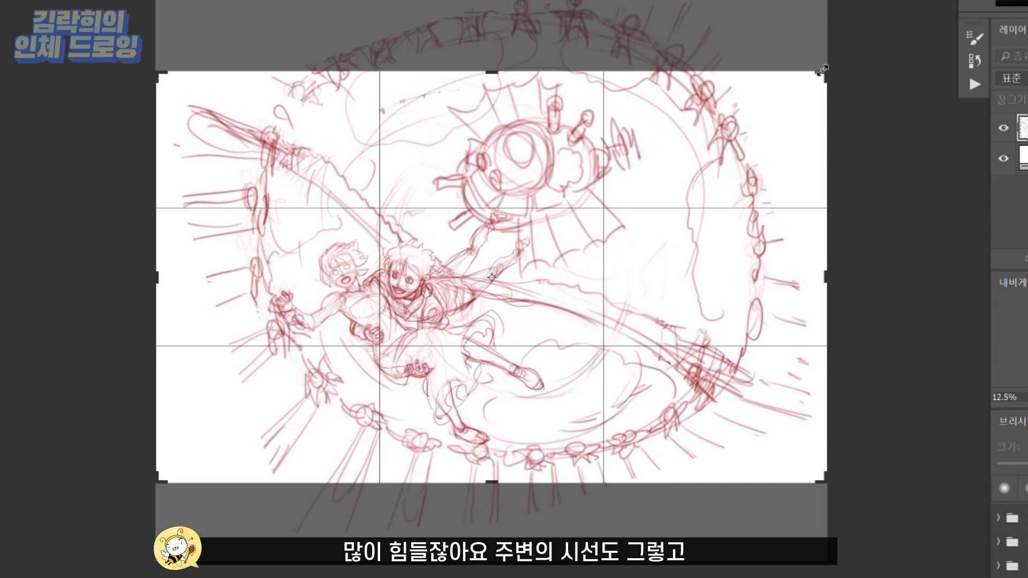
key("Return")
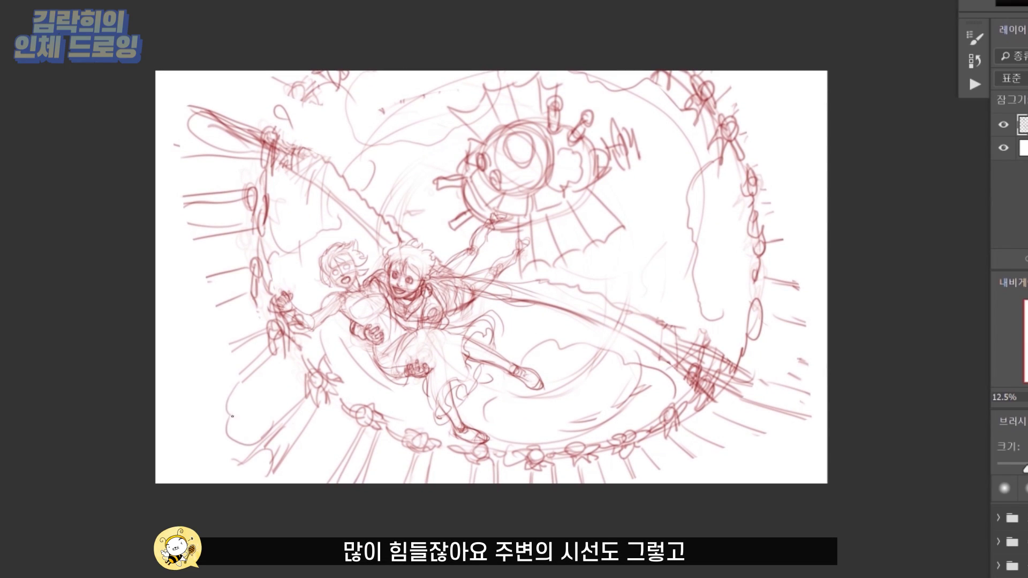
Step: Sketch small curls and curled cloud strokes along the new left edge
left_click_drag(196, 381, 186, 401)
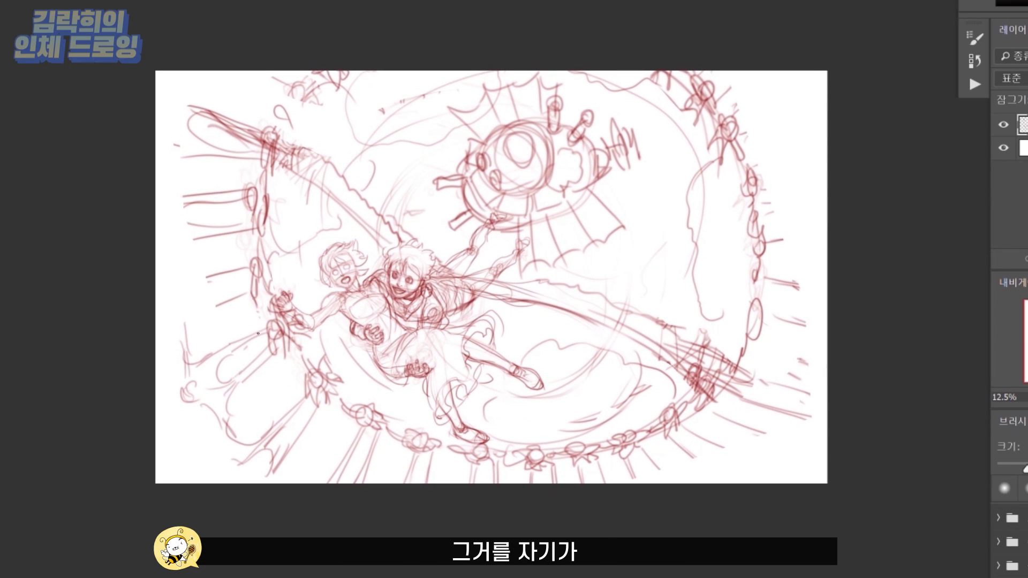
left_click_drag(252, 296, 233, 274)
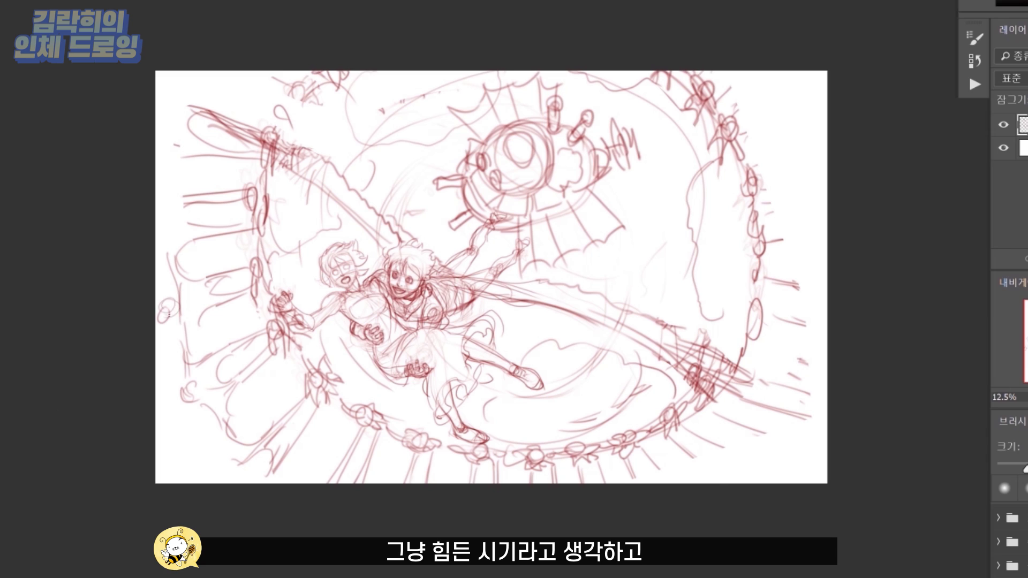
left_click_drag(170, 301, 182, 317)
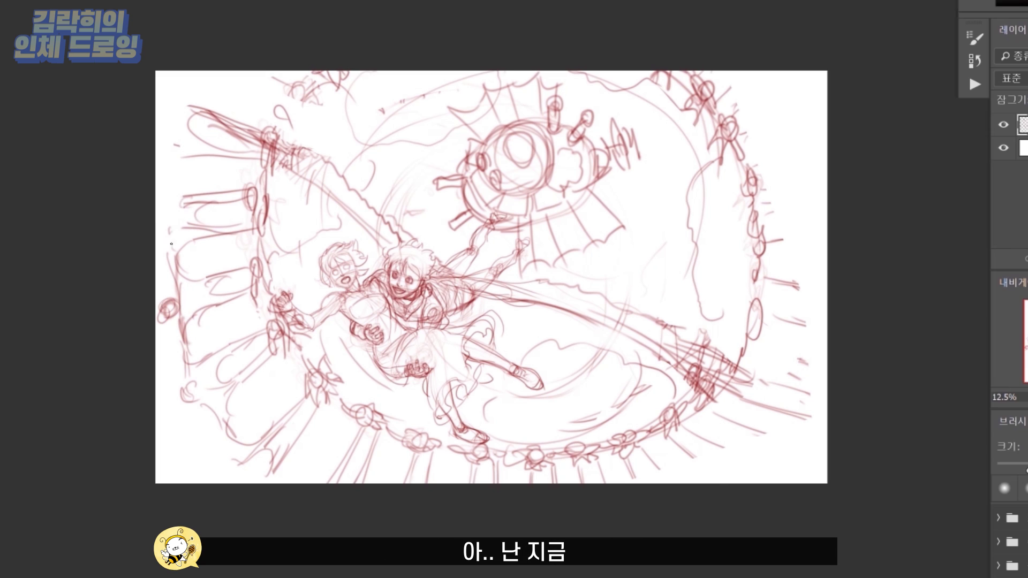
left_click_drag(172, 244, 160, 206)
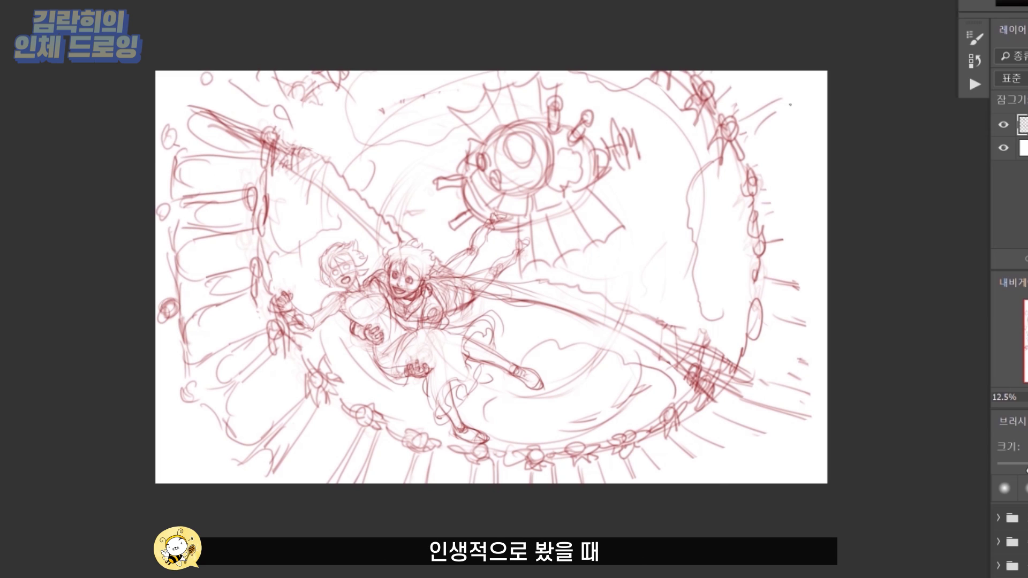
left_click_drag(241, 467, 225, 483)
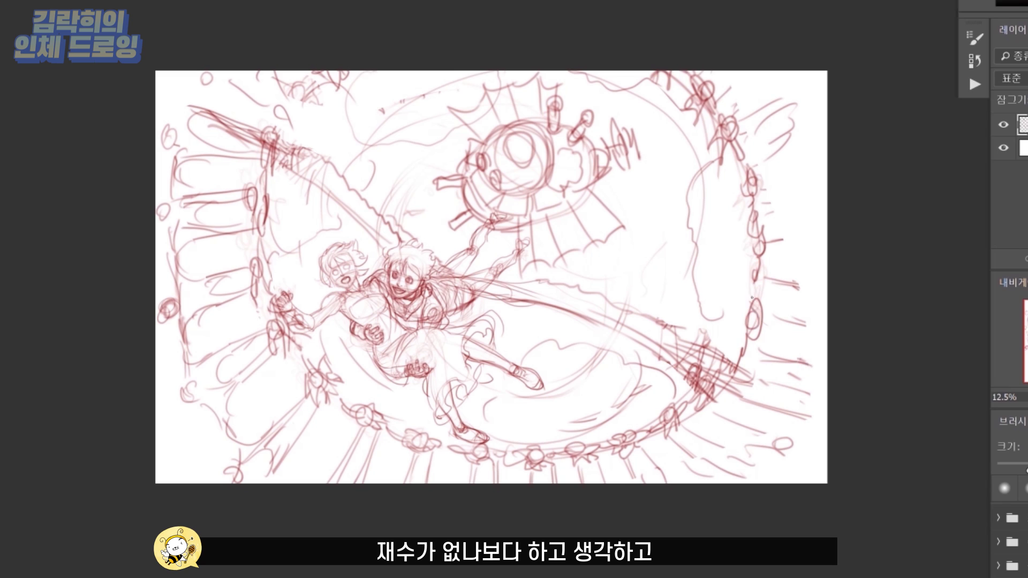
Step: Sketch cloud curves across the upper right and right side of the ring
left_click_drag(819, 104, 785, 120)
left_click_drag(817, 171, 780, 207)
left_click_drag(693, 187, 696, 316)
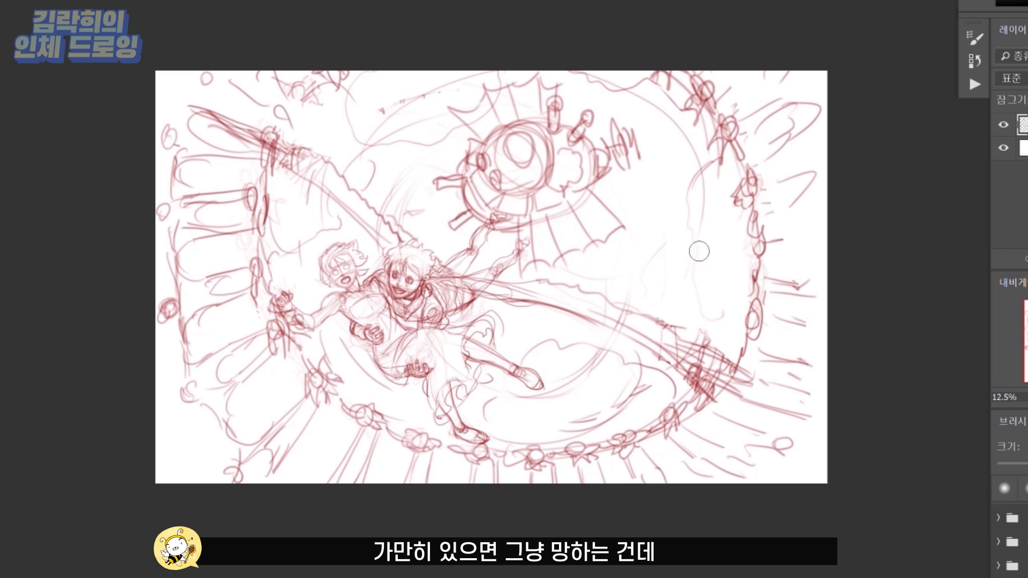
mouse_move(718, 160)
left_mouse_down()
mouse_move(672, 185)
mouse_move(616, 306)
left_mouse_up()
left_click_drag(664, 369, 557, 407)
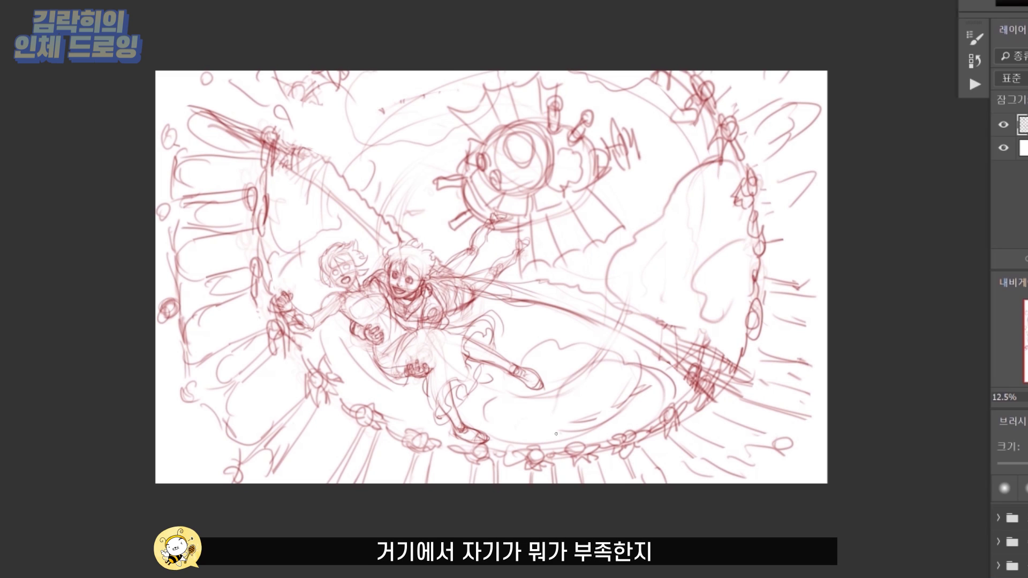
Step: Sweep a large circle around the leaping pair and rework the long sword lines
mouse_move(364, 201)
left_mouse_down()
mouse_move(536, 380)
mouse_move(533, 126)
mouse_move(608, 323)
left_mouse_up()
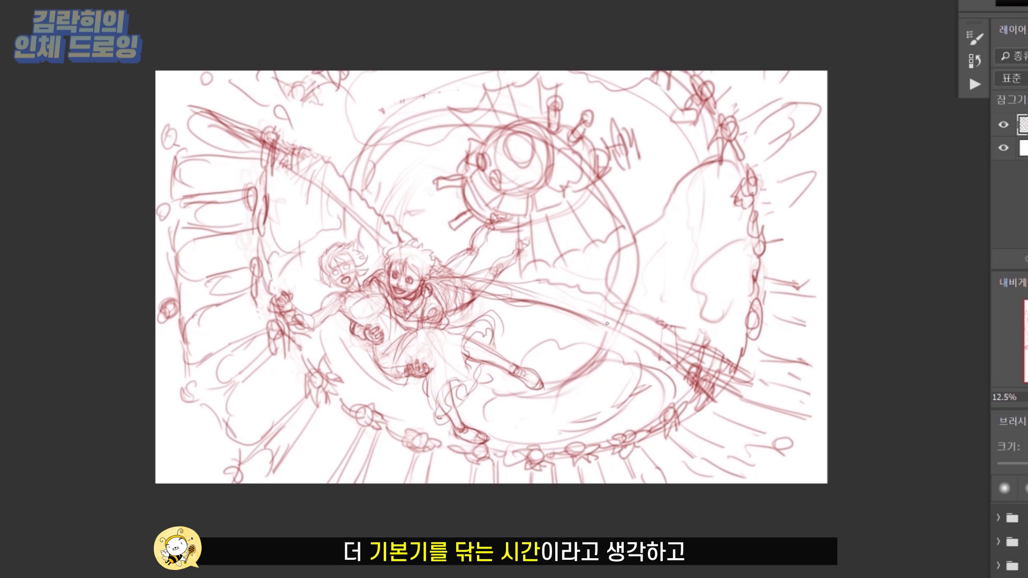
left_click_drag(246, 129, 316, 171)
left_click_drag(203, 112, 284, 155)
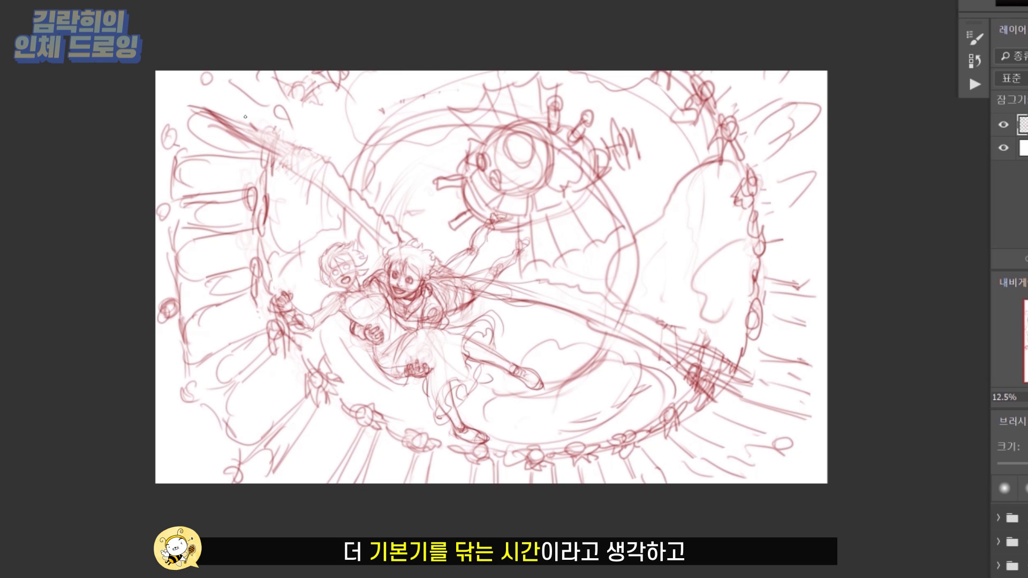
left_click_drag(241, 110, 321, 188)
mouse_move(734, 340)
left_mouse_down()
mouse_move(695, 369)
mouse_move(761, 407)
left_mouse_up()
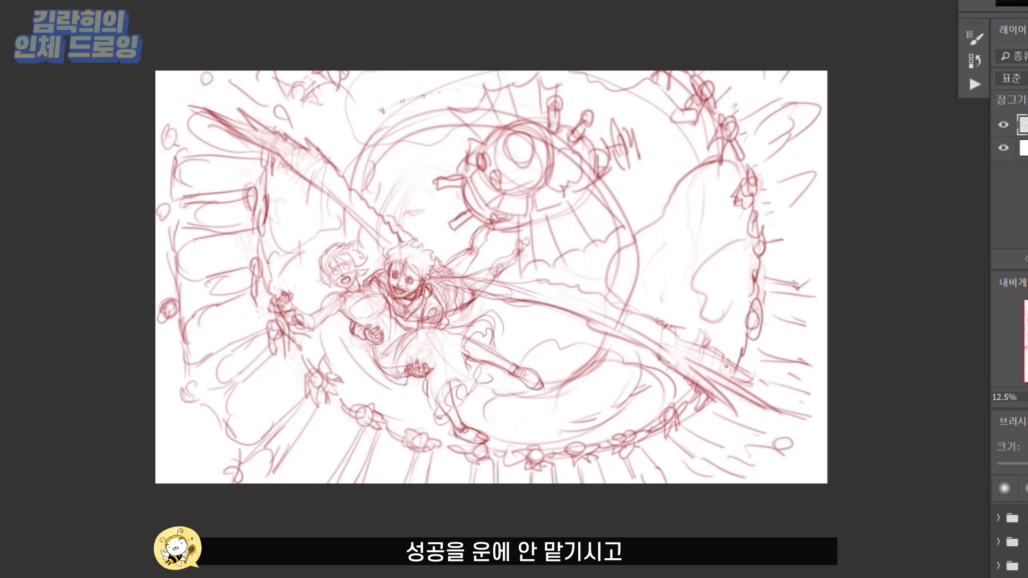
Step: Touch up lower-right strokes and darken curves around the flying machine's eye
left_click_drag(691, 364, 776, 412)
left_click_drag(537, 99, 514, 134)
left_click_drag(578, 91, 567, 112)
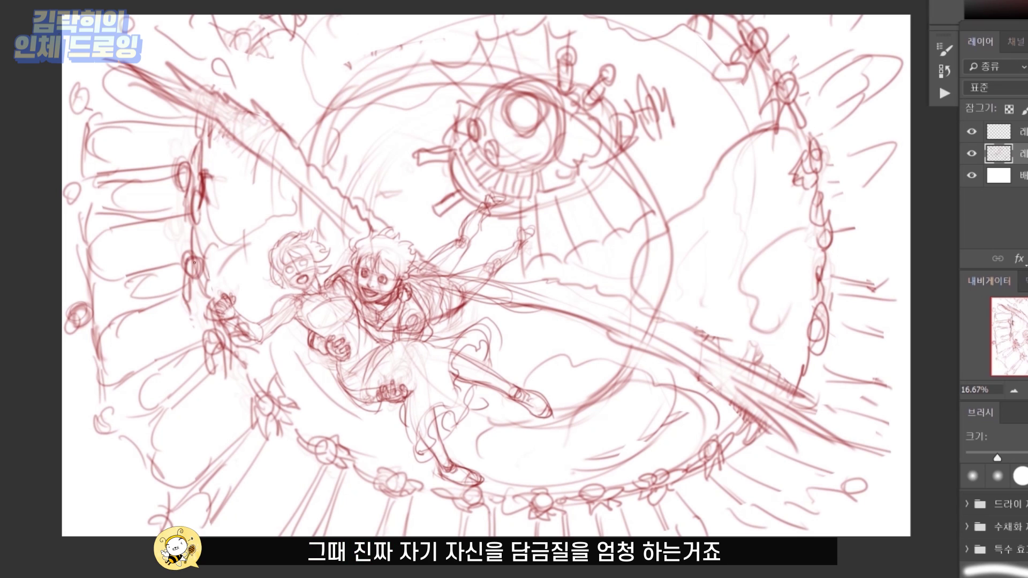
Step: Darken strokes at the lower left and bottom, then add fine strokes with a tiny brush
left_click_drag(241, 370, 271, 408)
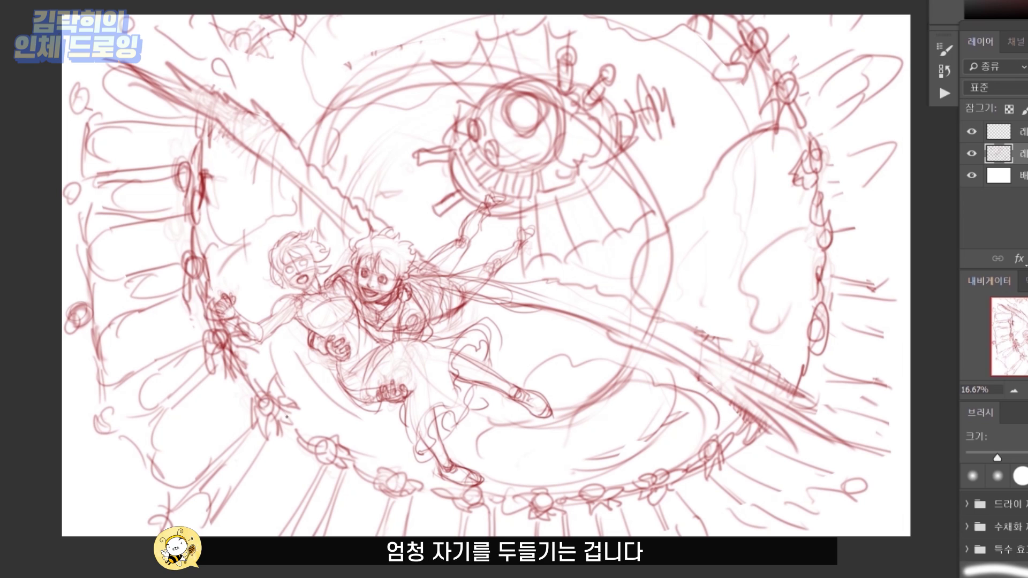
left_click_drag(350, 489, 383, 485)
key("bracketleft")
key("bracketleft")
key("bracketleft")
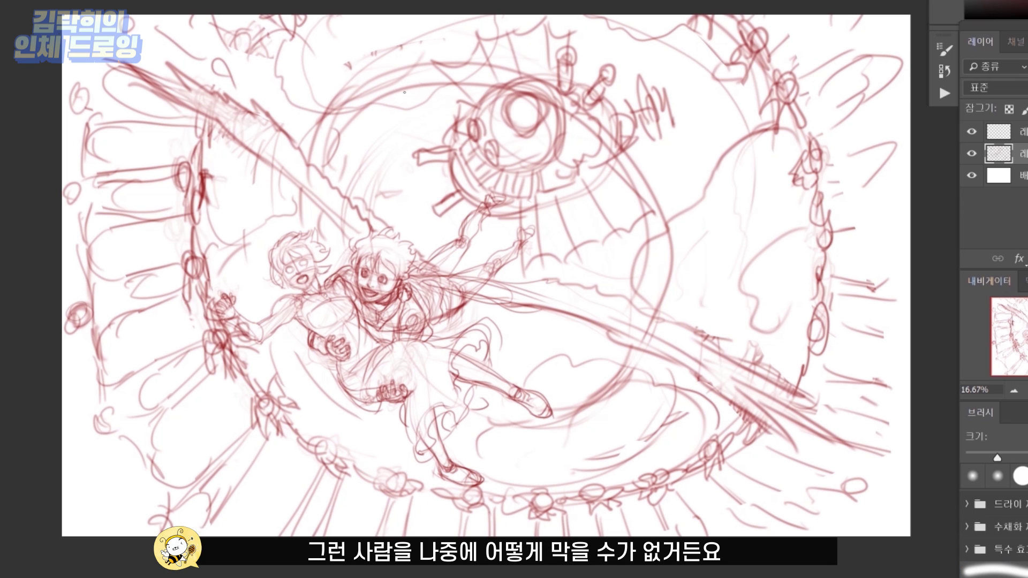
left_click_drag(706, 120, 718, 193)
left_click_drag(236, 187, 283, 268)
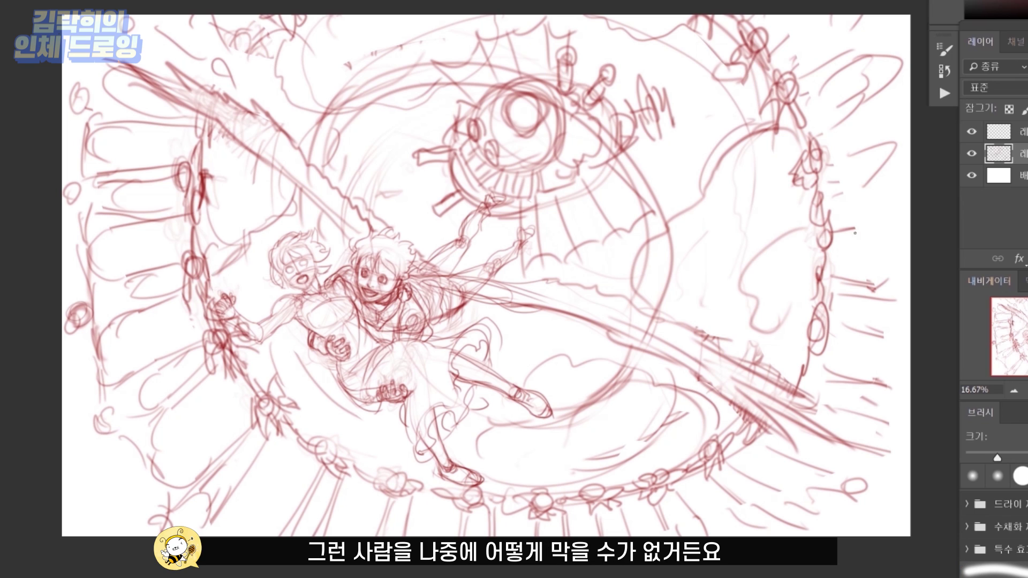
mouse_move(855, 233)
left_mouse_down()
mouse_move(903, 217)
mouse_move(894, 238)
left_mouse_up()
Step: With a larger brush, hatch radiating lines down the upper right and right edge
key("bracketright")
key("bracketright")
key("bracketright")
left_click_drag(800, 86, 856, 64)
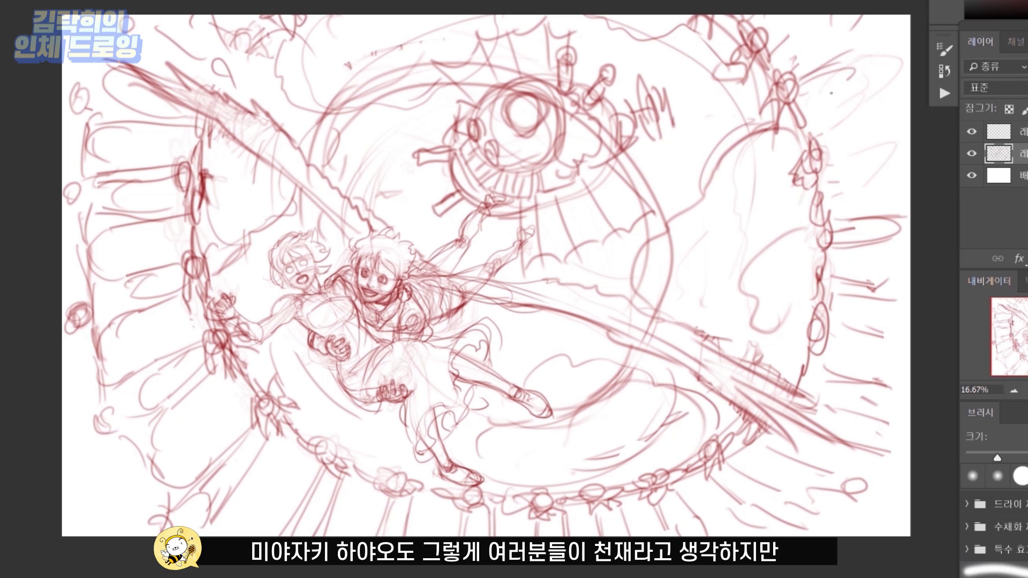
left_click_drag(804, 118, 892, 115)
left_click_drag(820, 150, 889, 147)
left_click_drag(849, 177, 895, 193)
left_click_drag(827, 212, 900, 192)
left_click_drag(840, 282, 901, 252)
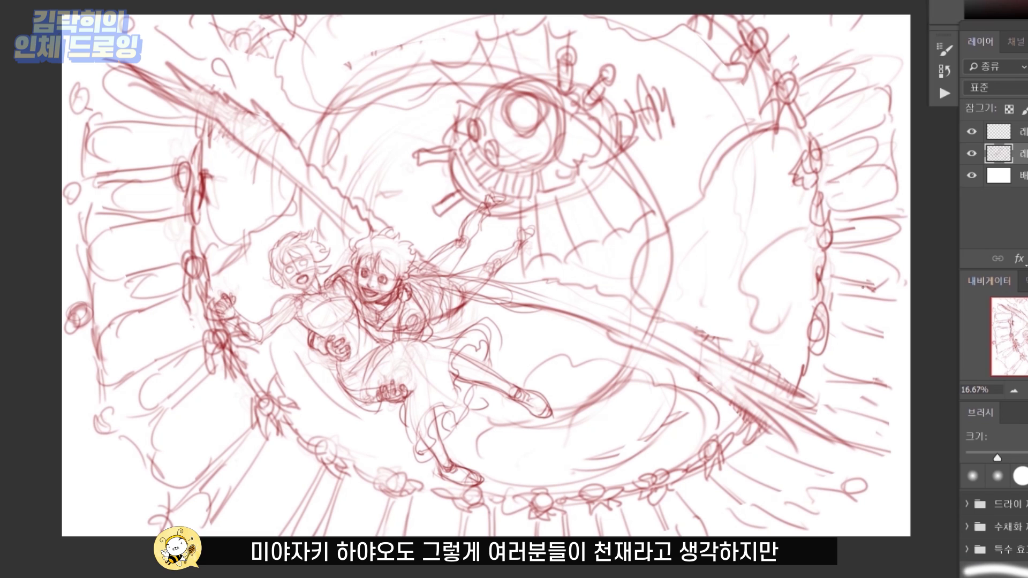
mouse_move(838, 316)
left_mouse_down()
mouse_move(892, 294)
mouse_move(895, 279)
mouse_move(882, 294)
mouse_move(893, 375)
left_mouse_up()
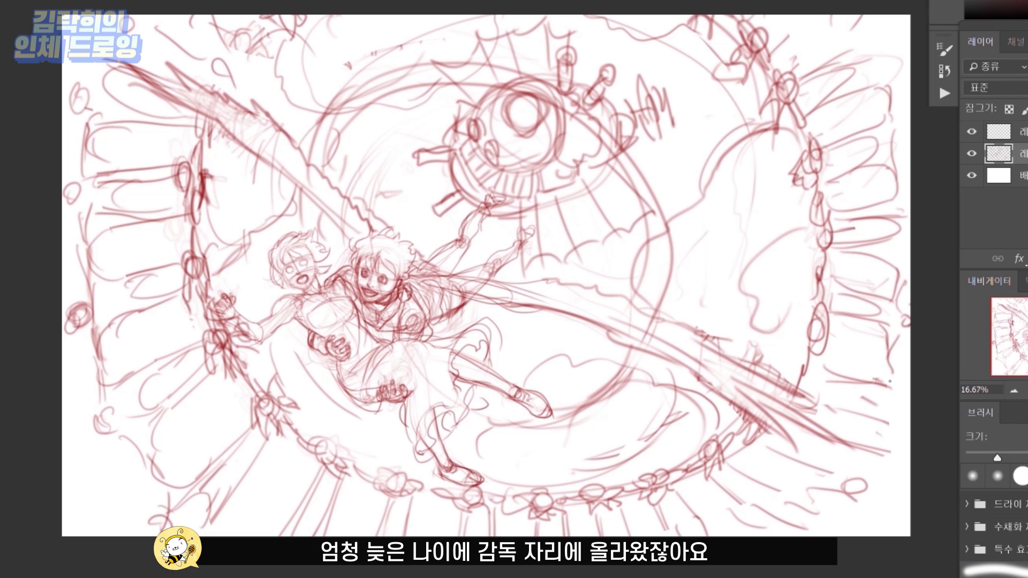
Step: Erase the old loop chain on the right arc and redraw it with leaf, flame and loop shapes
left_click_drag(806, 308, 801, 385)
left_click_drag(828, 260, 802, 358)
key("e")
left_click_drag(816, 208, 801, 388)
left_click_drag(822, 326, 799, 380)
mouse_move(819, 306)
left_mouse_down()
mouse_move(792, 362)
mouse_move(814, 319)
left_mouse_up()
mouse_move(822, 251)
left_mouse_down()
mouse_move(815, 285)
mouse_move(809, 252)
left_mouse_up()
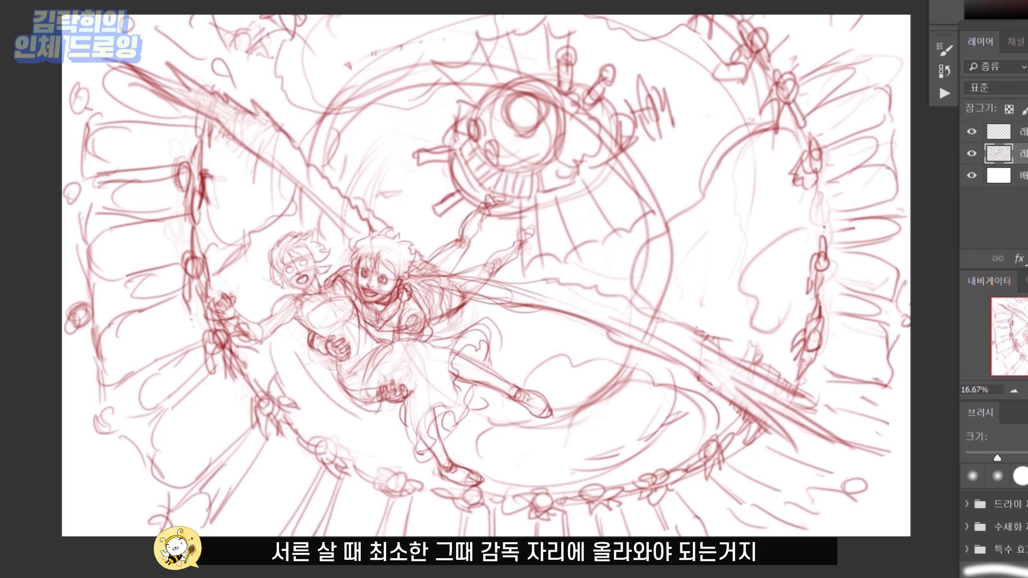
left_click_drag(820, 217, 810, 131)
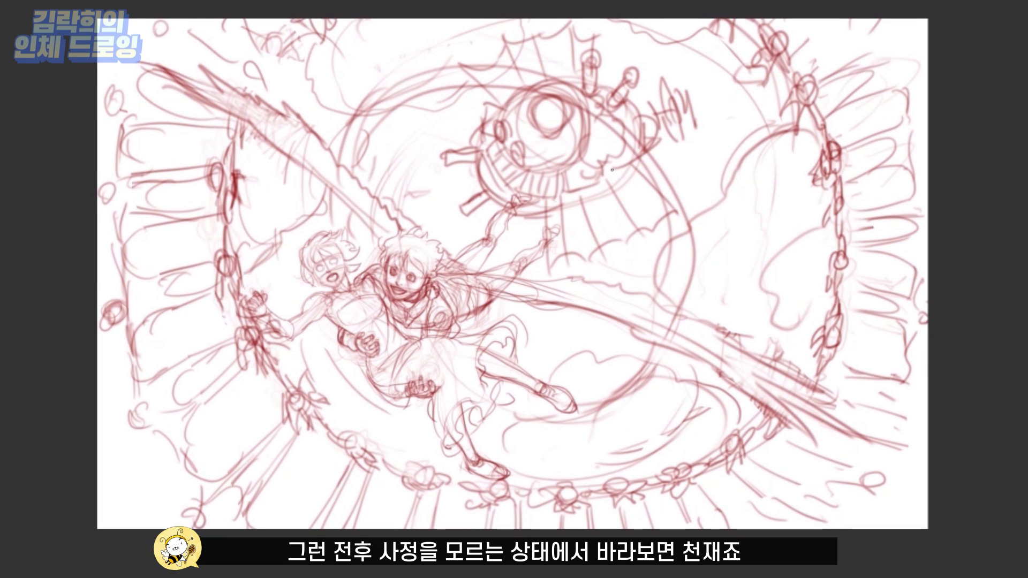
Step: Add short strokes around the flying machine and strengthen its lower rim and left outline
left_click_drag(597, 168, 616, 184)
left_click_drag(477, 195, 493, 205)
left_click_drag(463, 203, 466, 214)
left_click_drag(444, 155, 482, 167)
left_click_drag(487, 142, 485, 193)
mouse_move(567, 194)
left_mouse_down()
mouse_move(538, 210)
mouse_move(506, 191)
left_mouse_up()
mouse_move(485, 153)
left_mouse_down()
mouse_move(492, 105)
mouse_move(530, 89)
left_mouse_up()
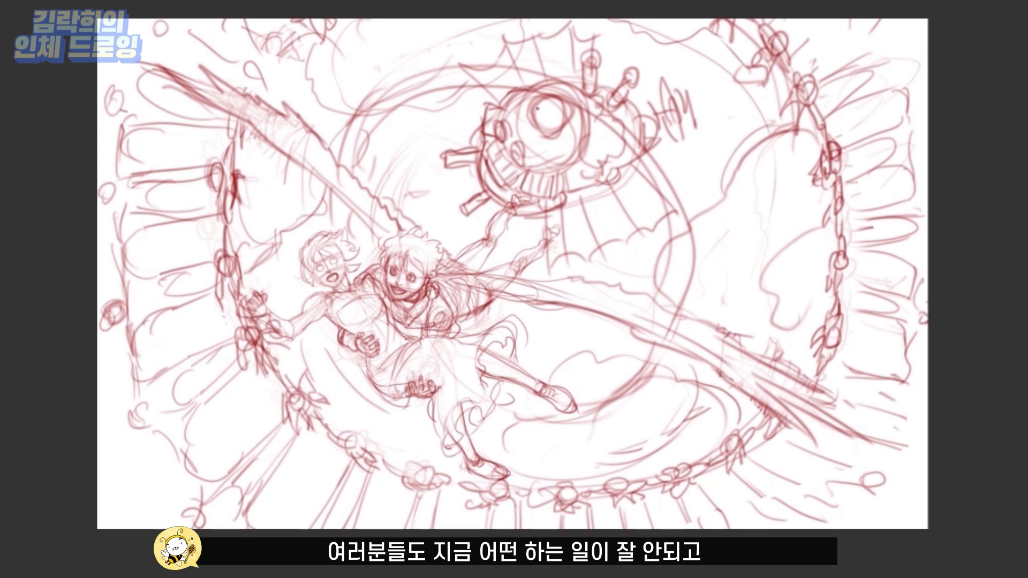
Step: Strengthen the machine's upper-left outline, fill nearby gaps, and reduce the brush to 30 px
mouse_move(578, 167)
left_mouse_down()
mouse_move(571, 192)
mouse_move(604, 162)
mouse_move(655, 154)
left_mouse_up()
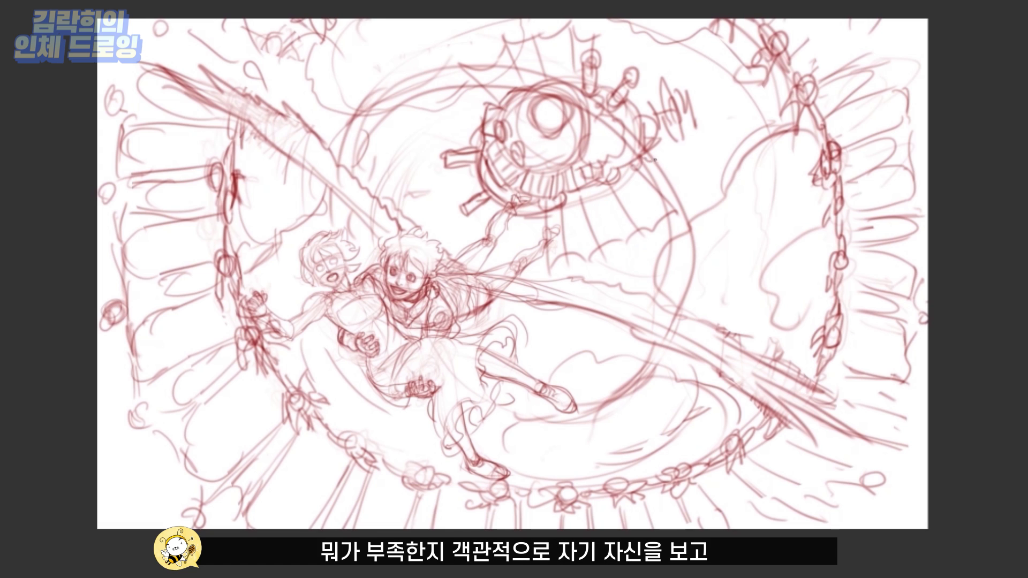
left_click_drag(643, 111, 658, 107)
left_click_drag(680, 118, 696, 107)
left_click_drag(672, 142, 672, 158)
left_click_drag(480, 147, 464, 164)
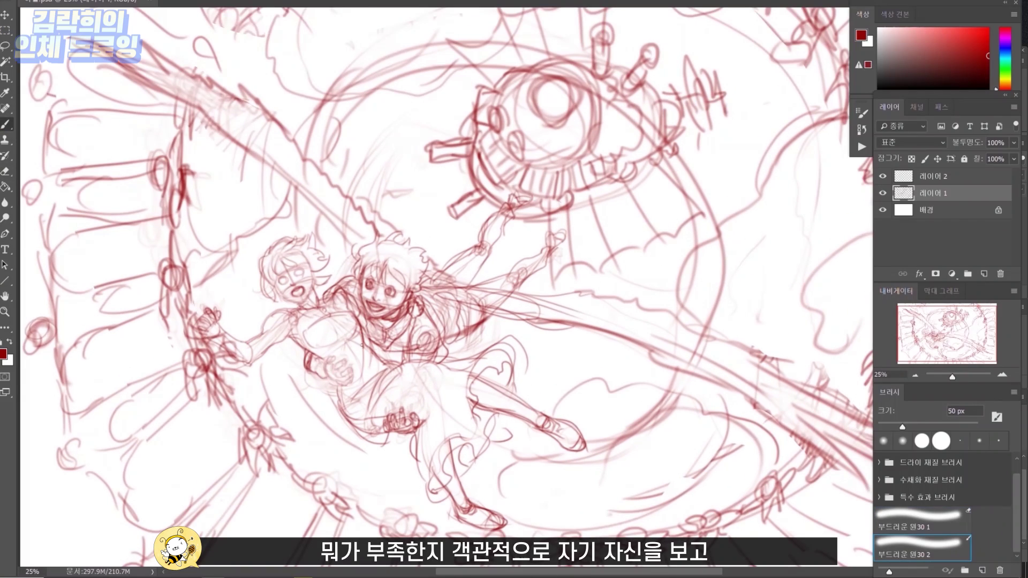
key("bracketleft")
key("bracketleft")
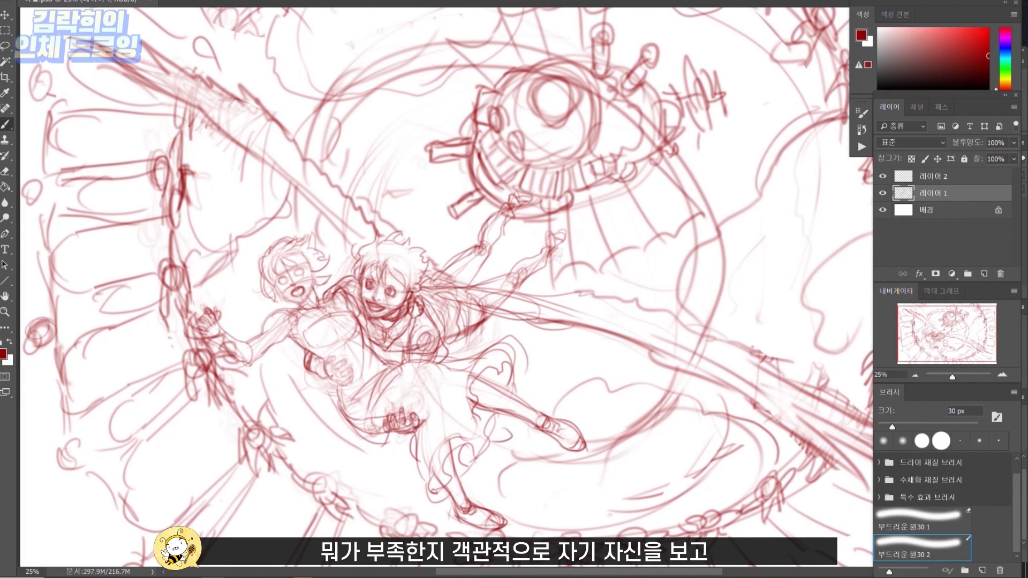